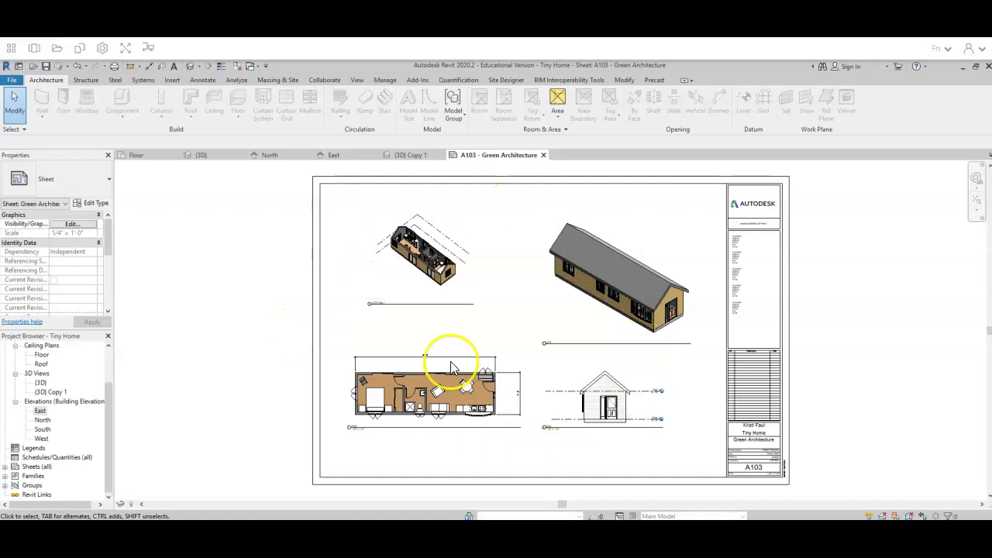
Select the 3D house view on sheet A103, then deselect it
left_click(502, 231)
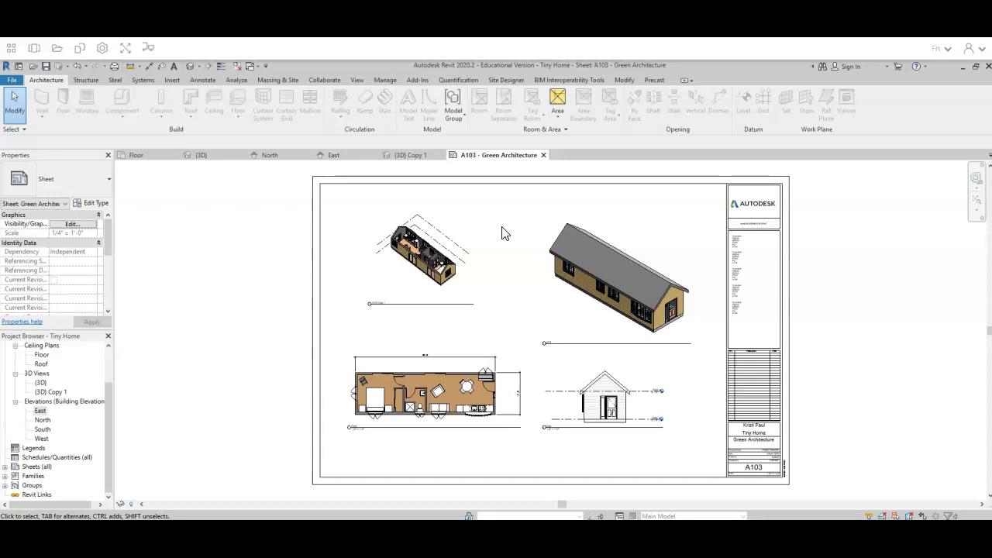
left_click(579, 223)
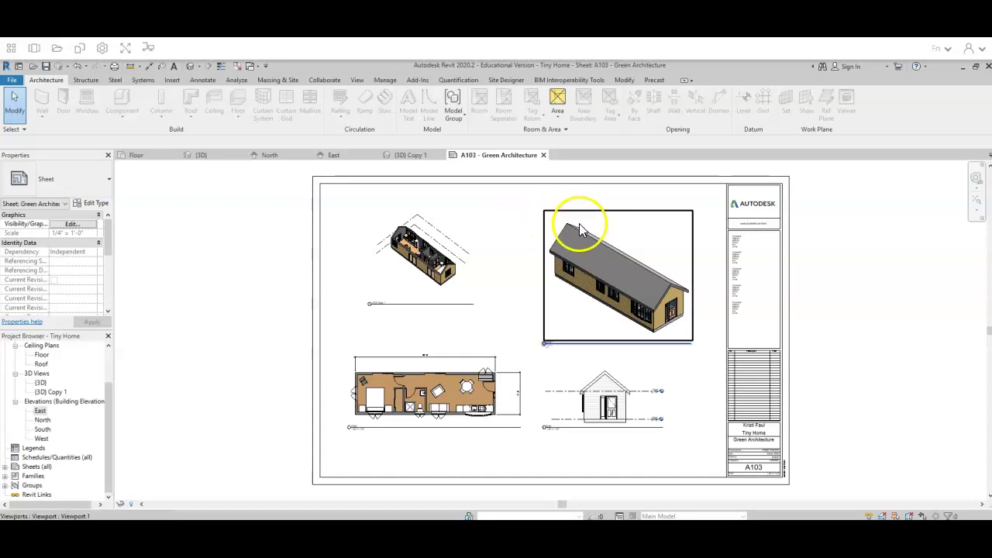
left_click(410, 321)
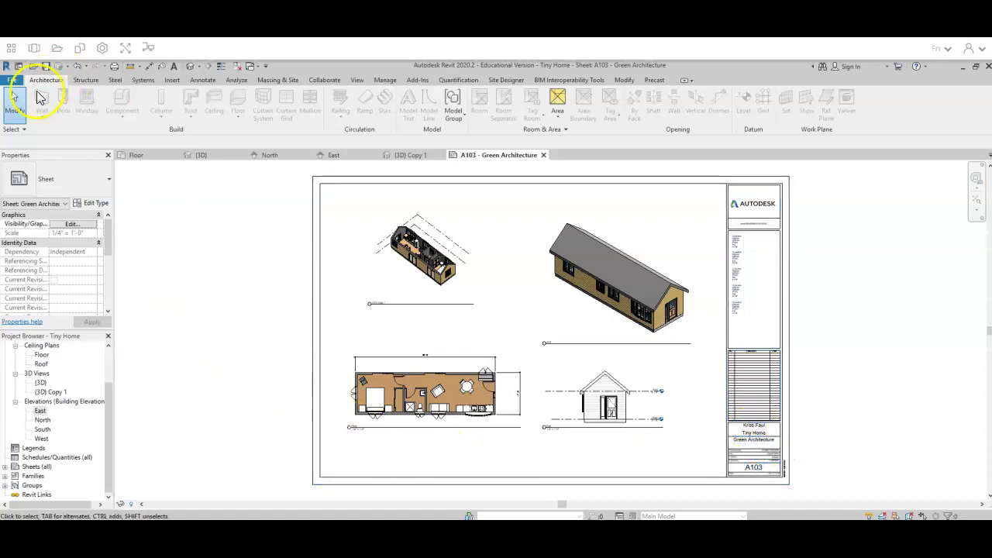
Open printing for sheet A103 with Adobe PDF chosen as the printer
left_click(9, 80)
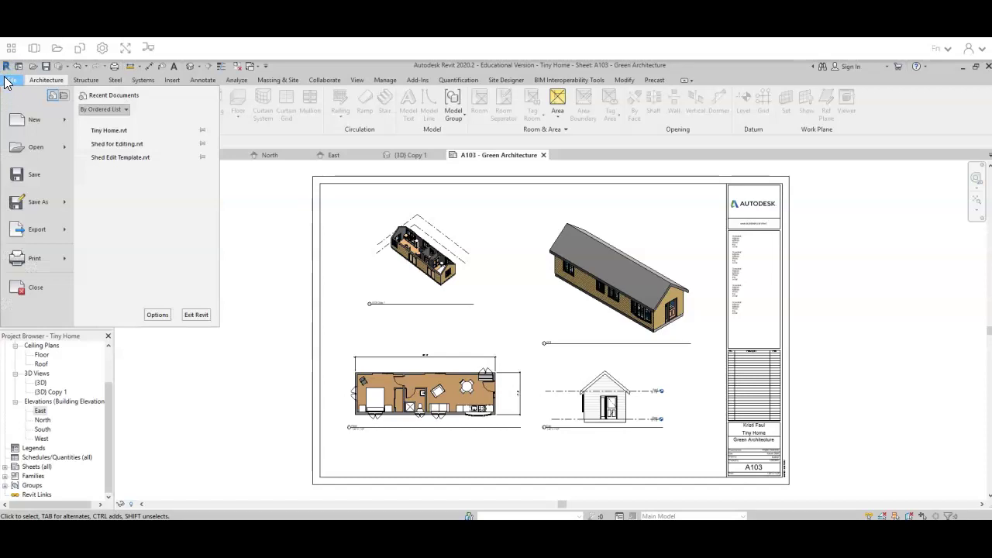
left_click(23, 266)
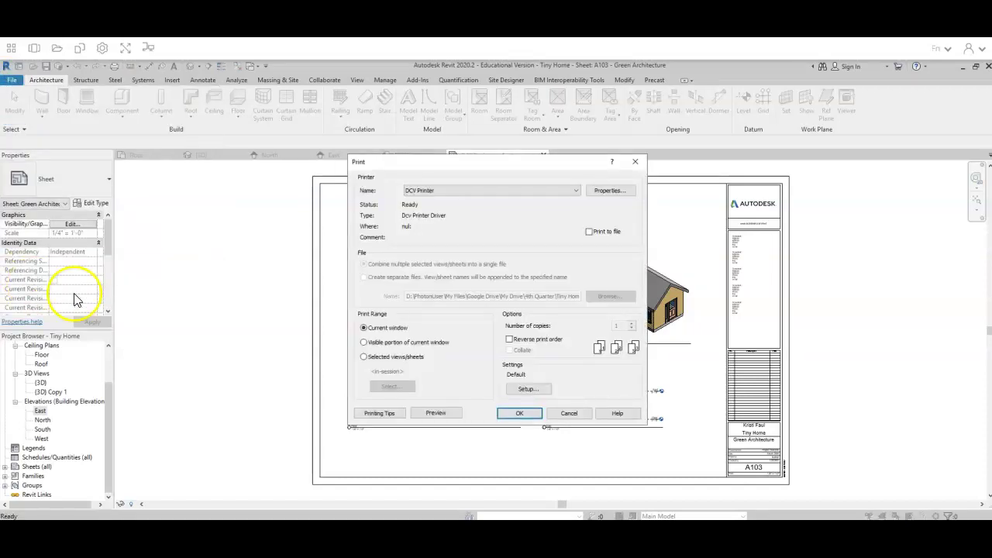
left_click(468, 194)
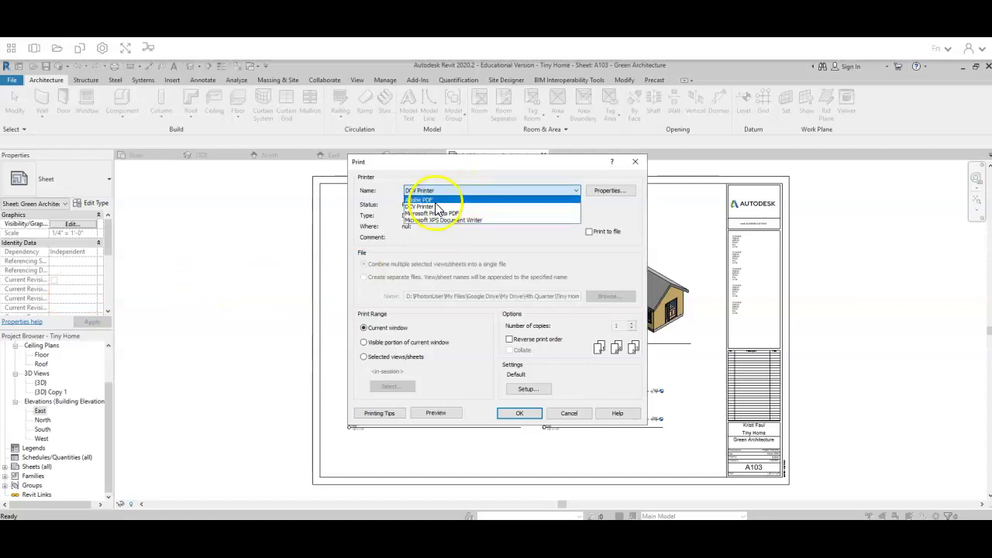
left_click(436, 203)
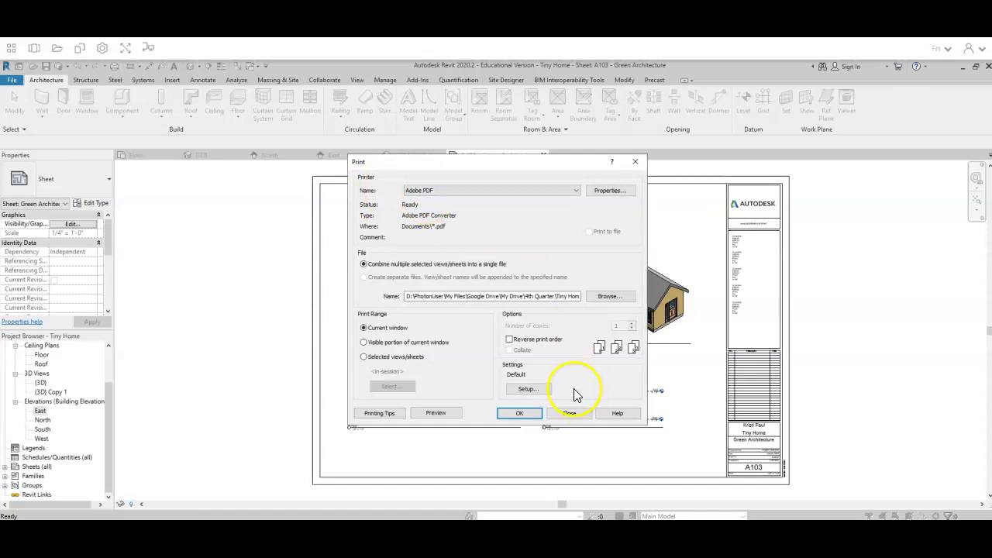
In Print Setup, set the paper size to ARCH D
left_click(534, 388)
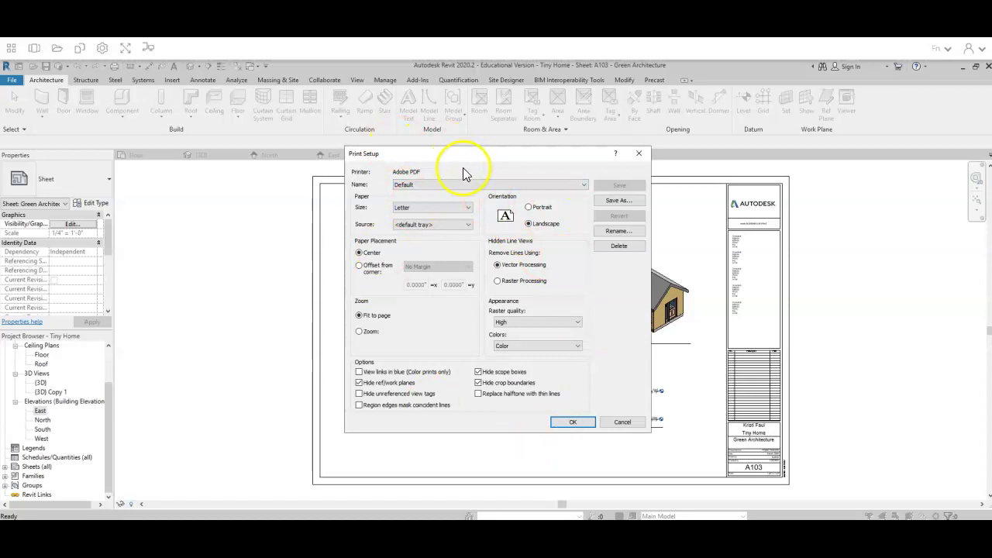
left_click(397, 216)
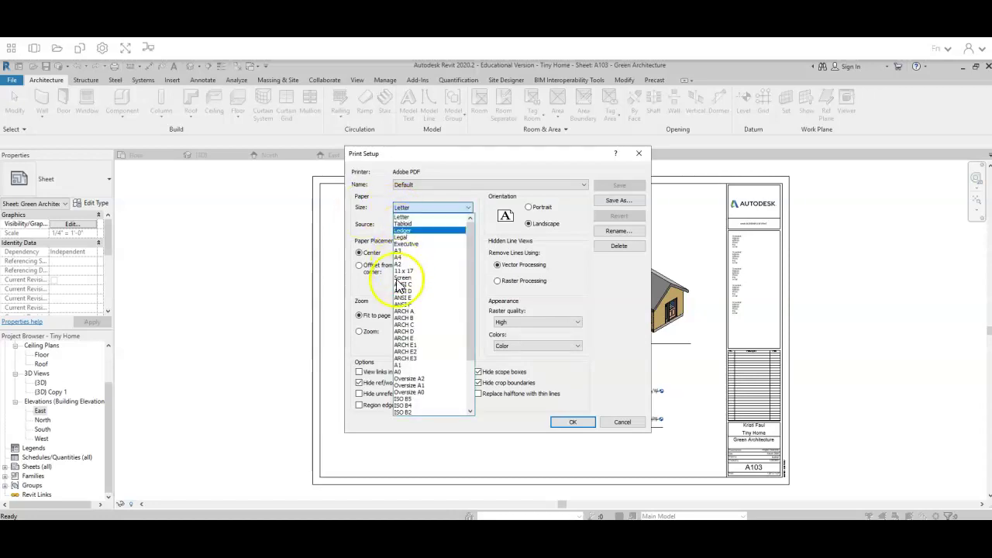
left_click(401, 337)
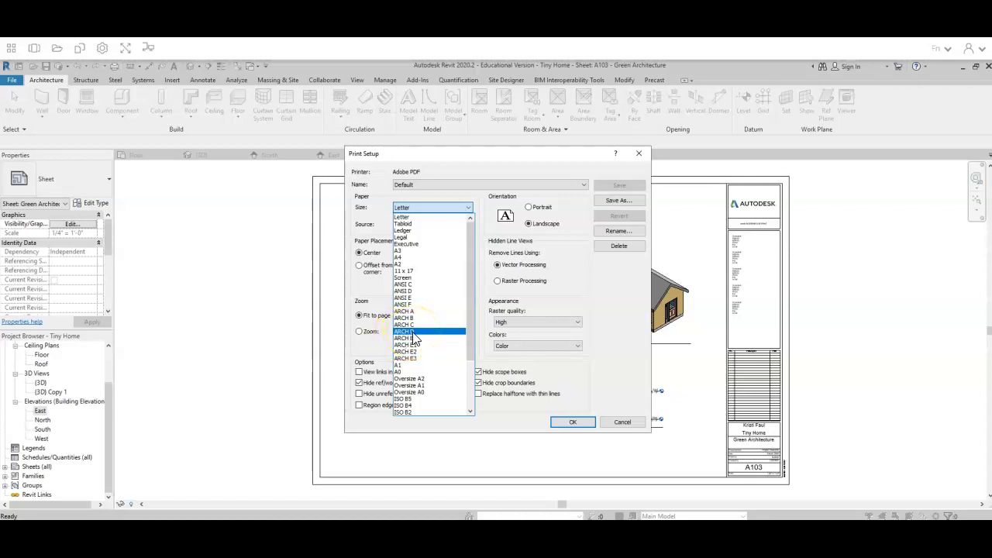
left_click(413, 337)
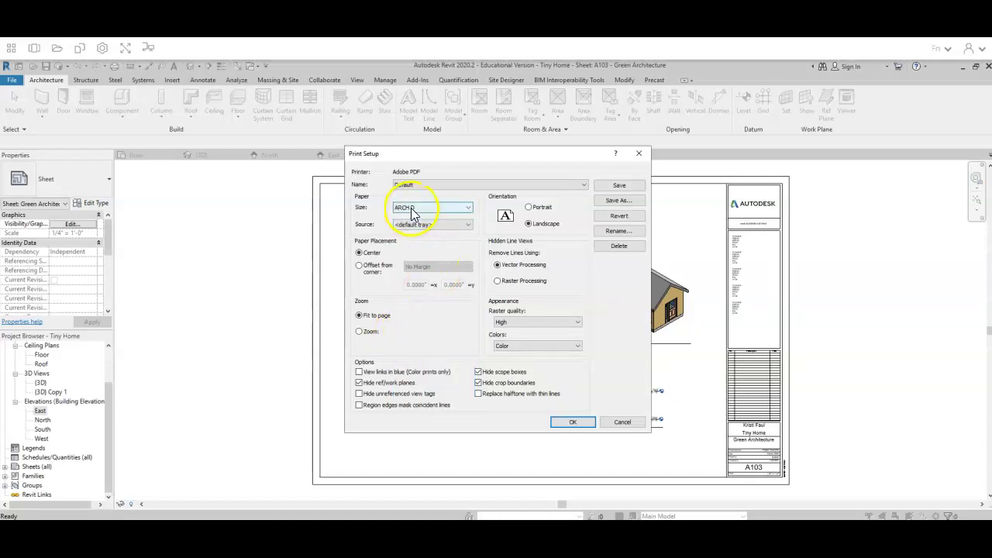
Switch to fixed 100% zoom and center the sheet on the ARCH D paper
left_click(372, 333)
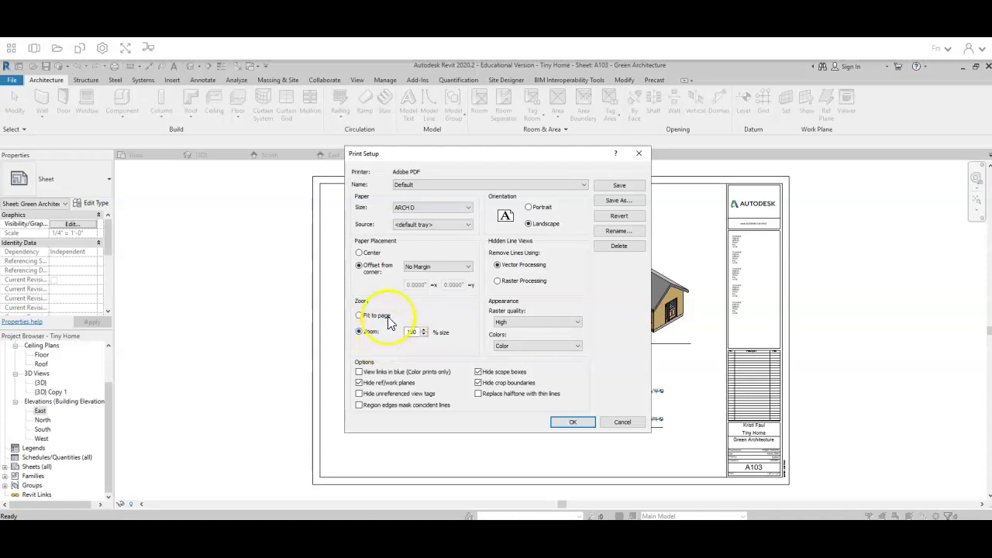
left_click(360, 255)
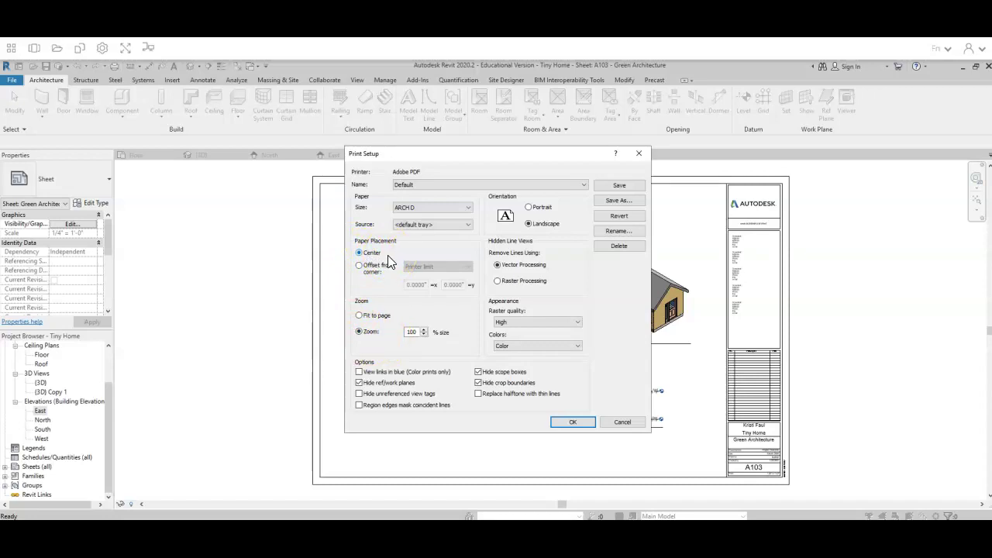
Confirm setup, print A103 to Adobe PDF, and dismiss the shaded-views notice and Acrobat licence error
left_click(573, 421)
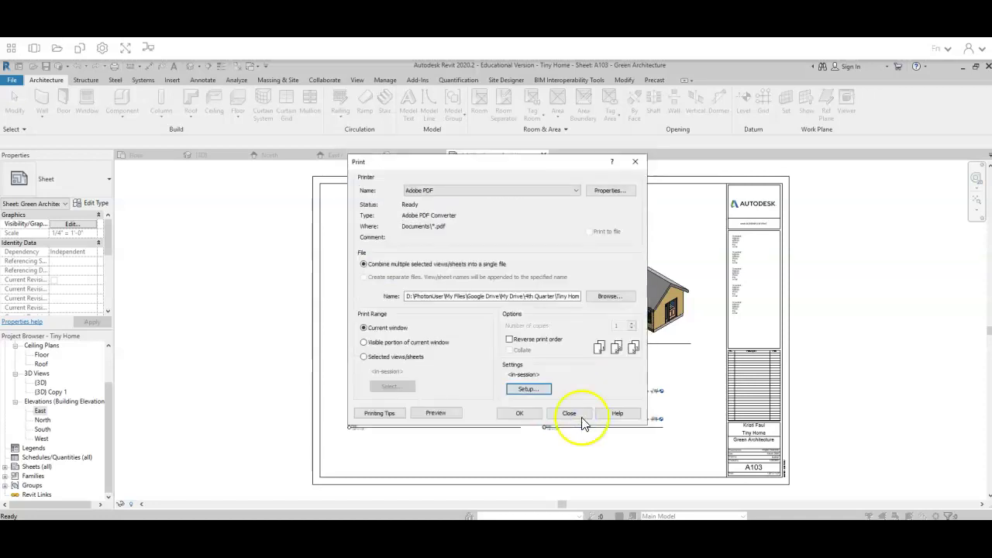
left_click(524, 417)
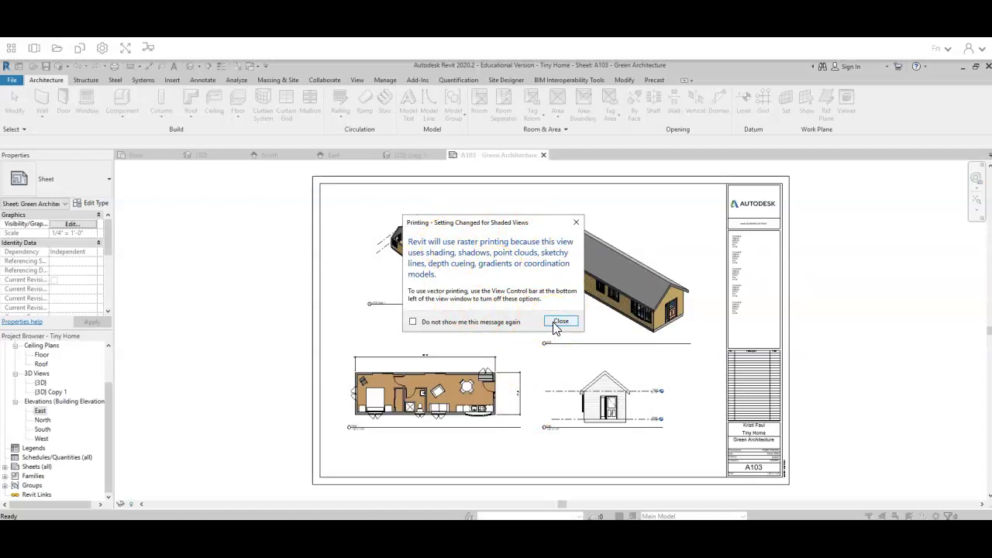
left_click(560, 320)
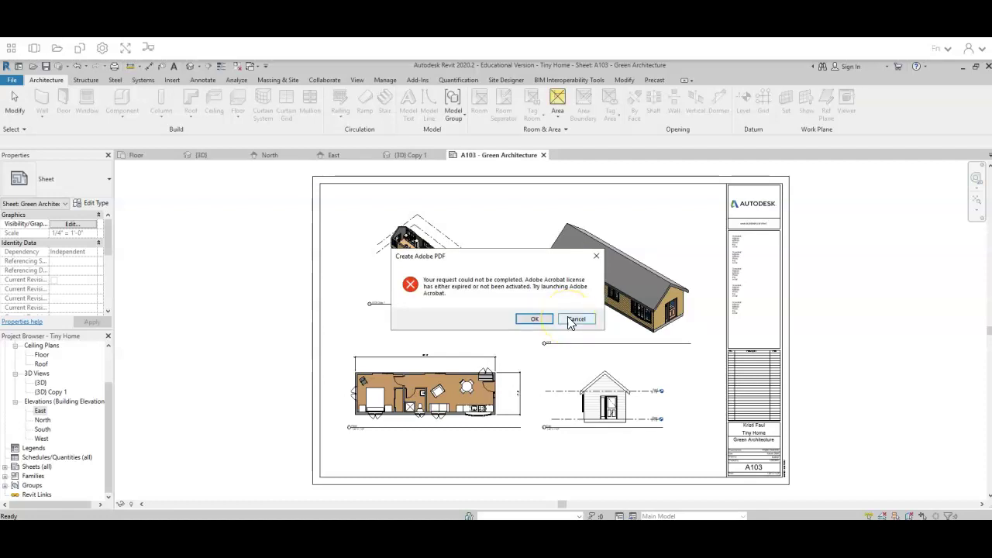
left_click(533, 314)
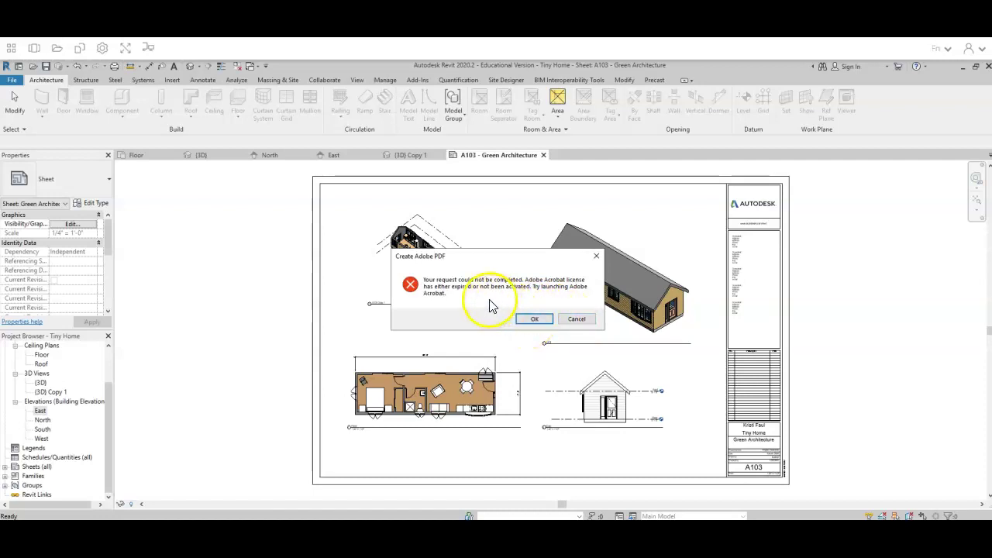
left_click(548, 285)
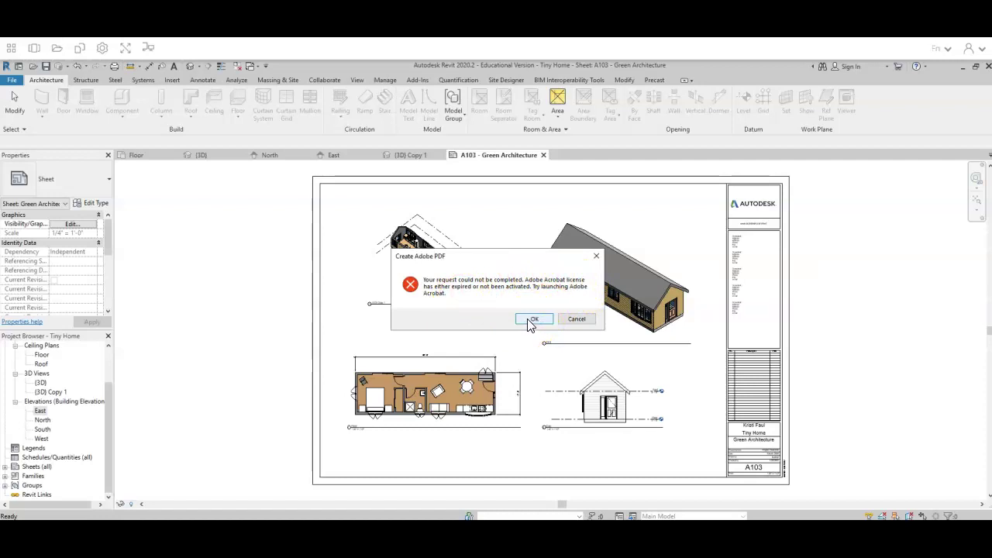
left_click(531, 321)
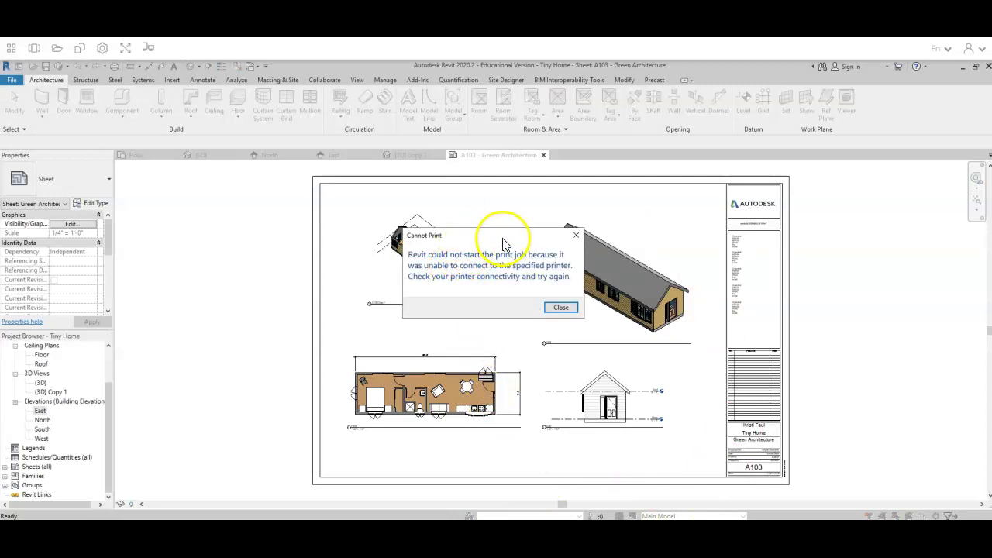
Dismiss the Cannot Print error, clear the selection, and launch Adobe Acrobat
left_click(561, 308)
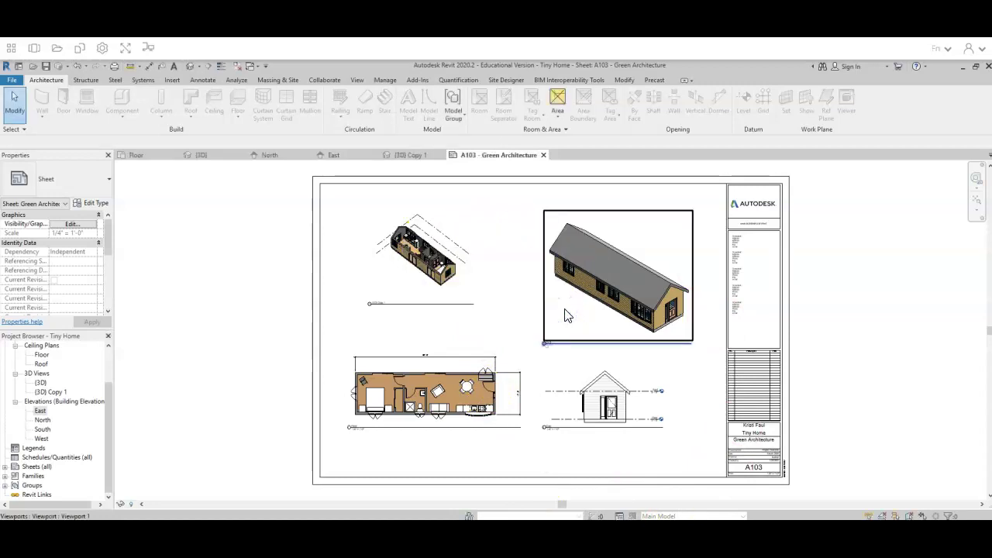
key("Escape")
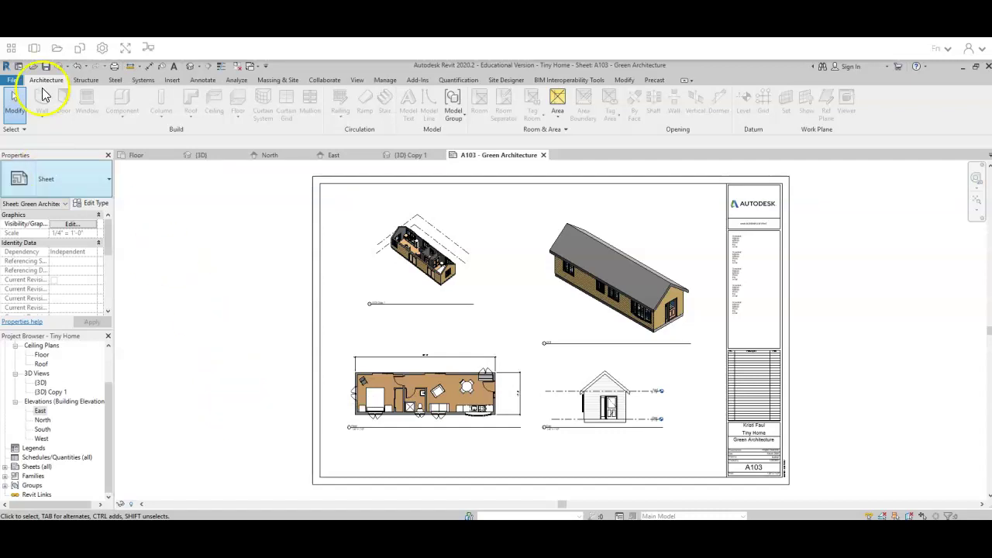
left_click(12, 51)
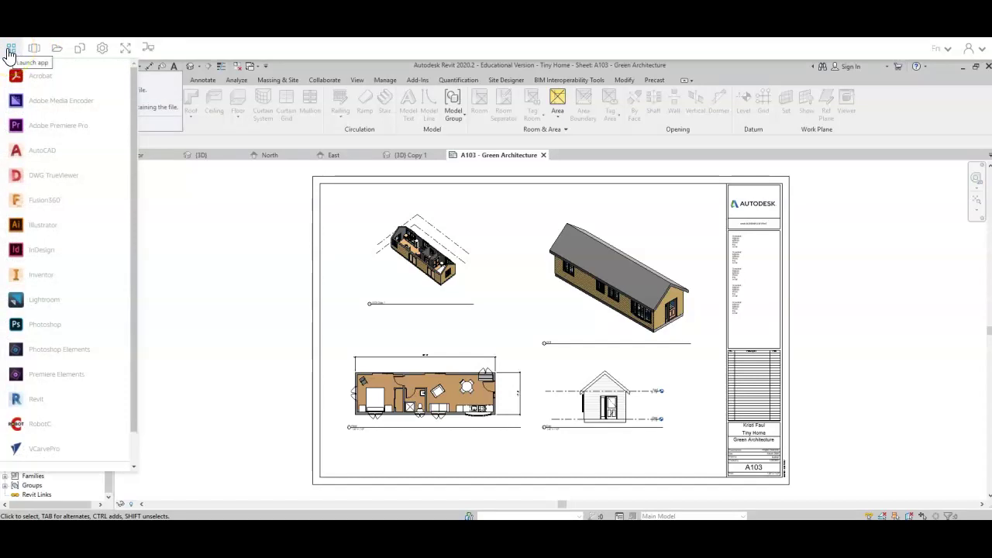
left_click(16, 77)
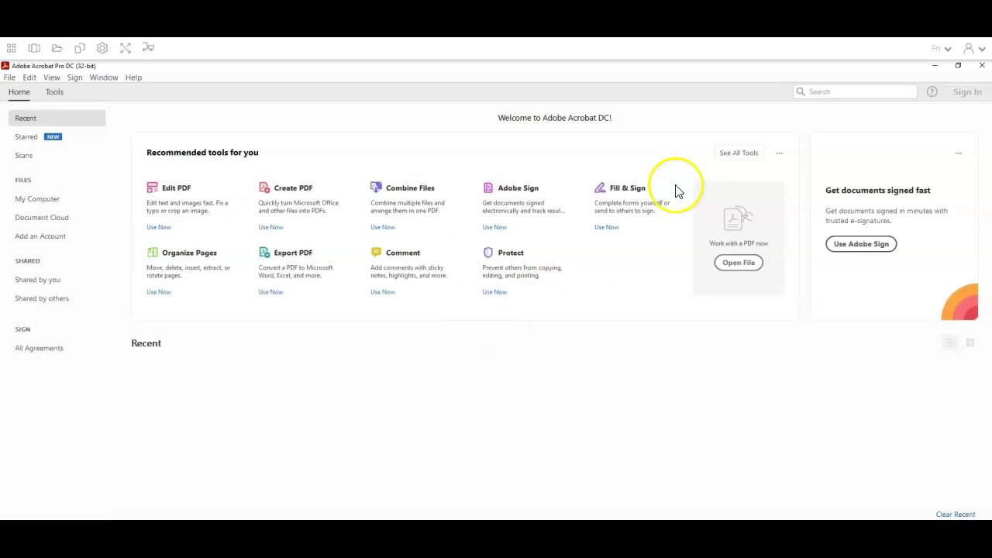
Start Acrobat sign-in, enter the school district account e-mail, and continue
left_click(966, 99)
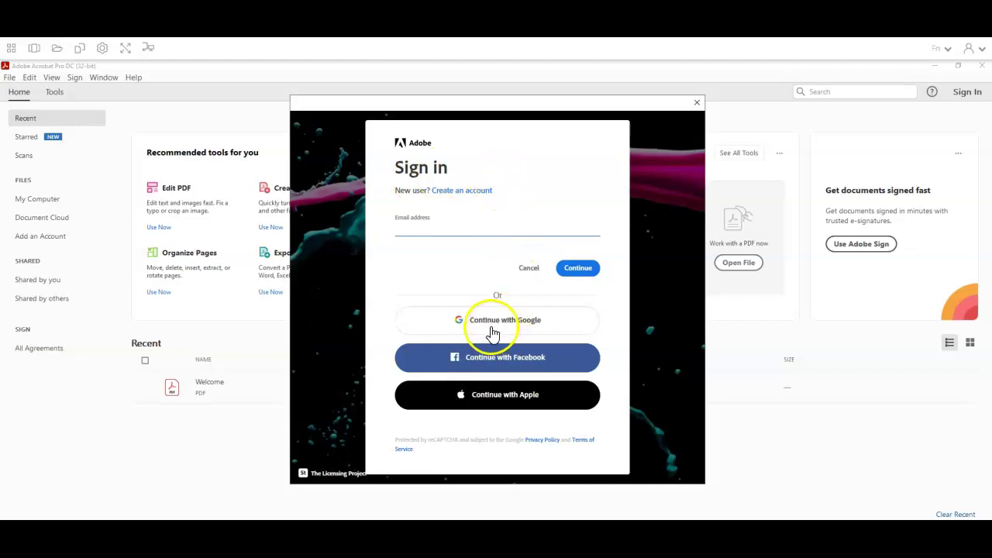
left_click(439, 229)
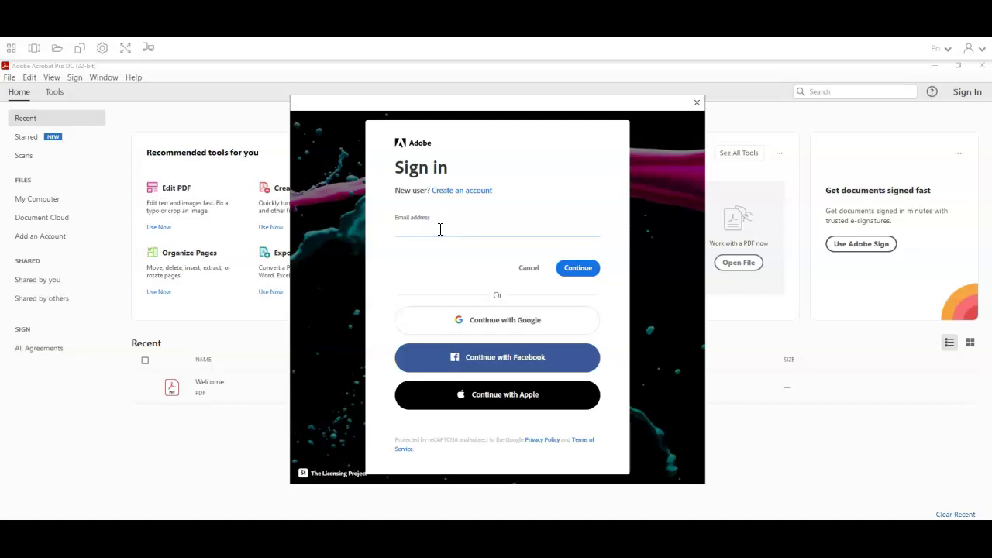
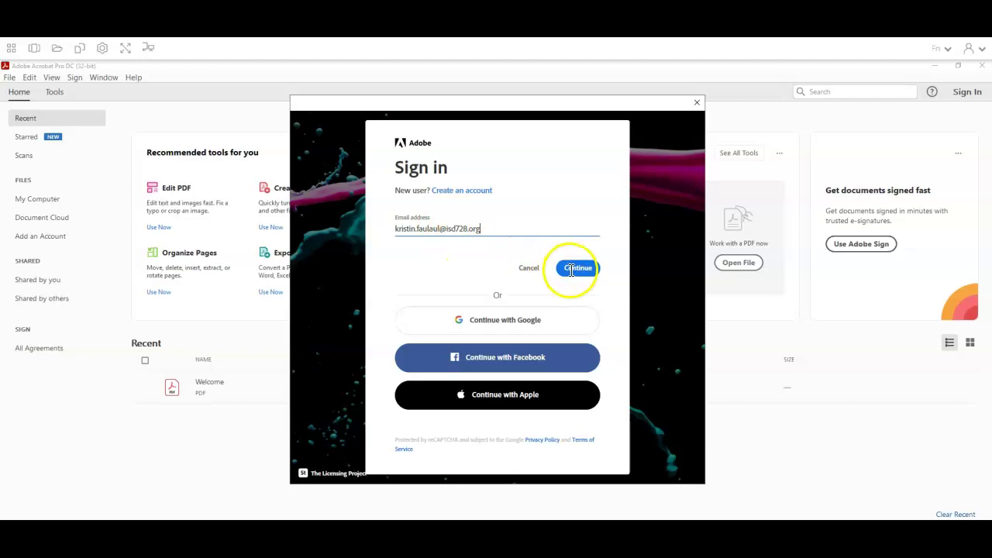
triple_click(571, 268)
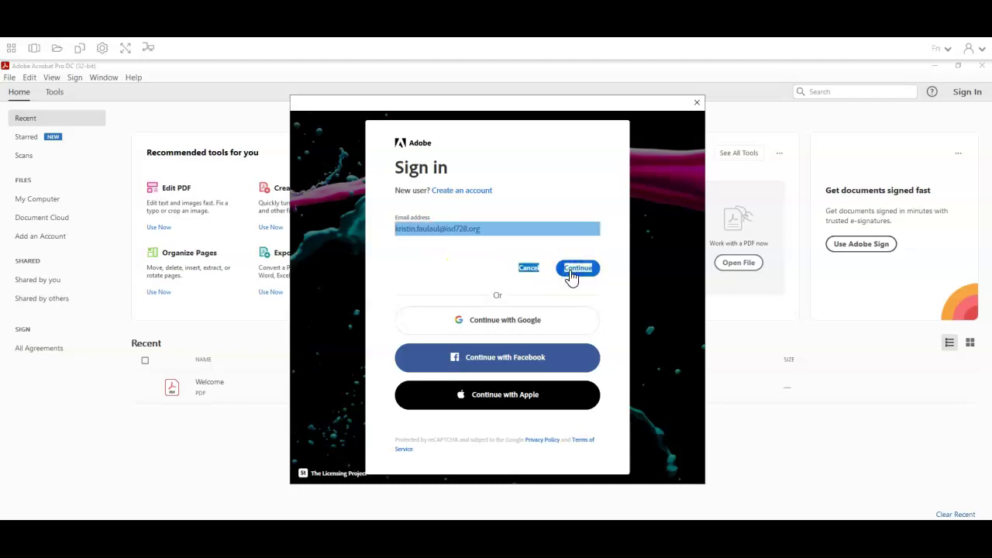
left_click(577, 267)
left_click(564, 270)
left_click(583, 271)
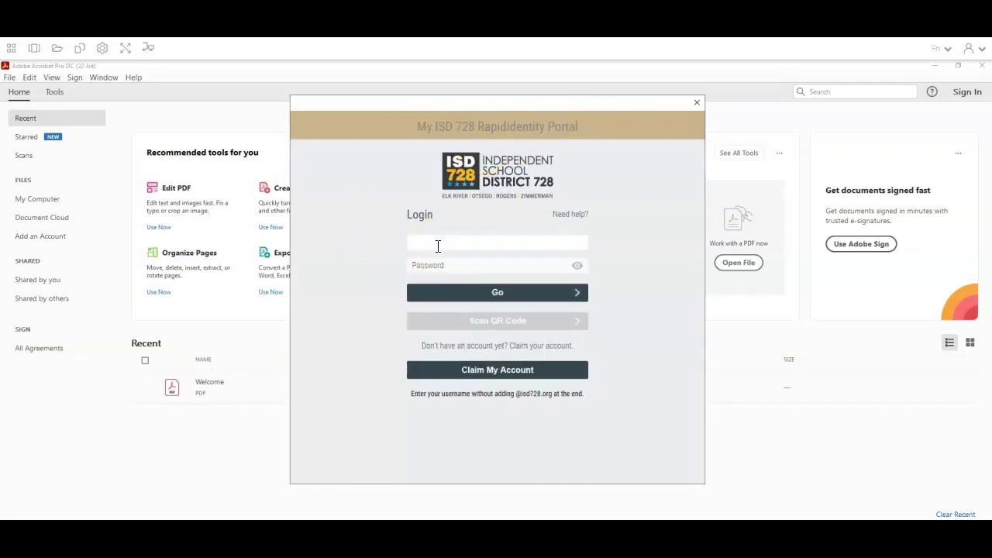
Log in through the ISD 728 portal with the account username and password
key("Tab")
type("••••••••••••••")
key("Return")
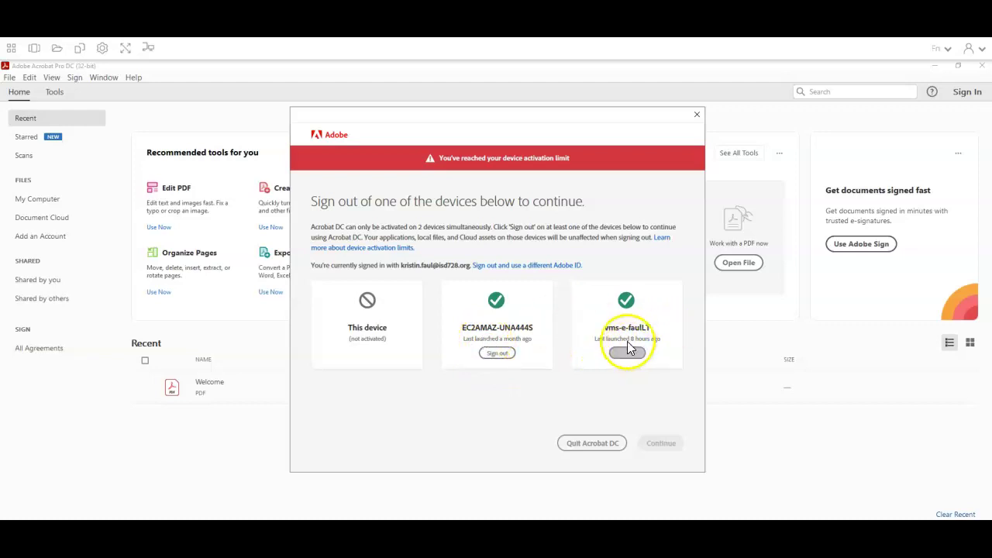
Sign out device EC2AMAZ-UNA444S, then clear the Acrobat welcome and tour screens
left_click(505, 356)
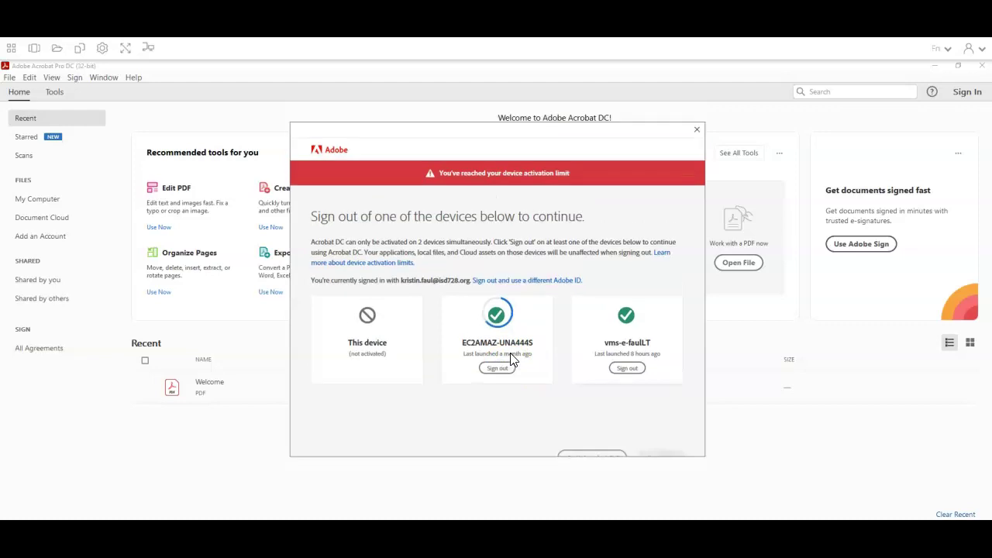
left_click(643, 426)
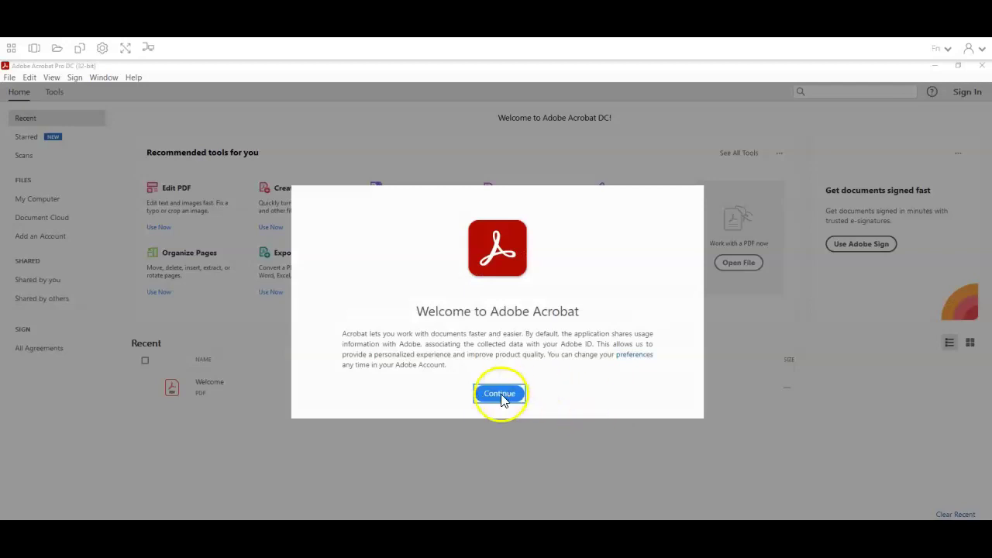
left_click(501, 398)
left_click(507, 404)
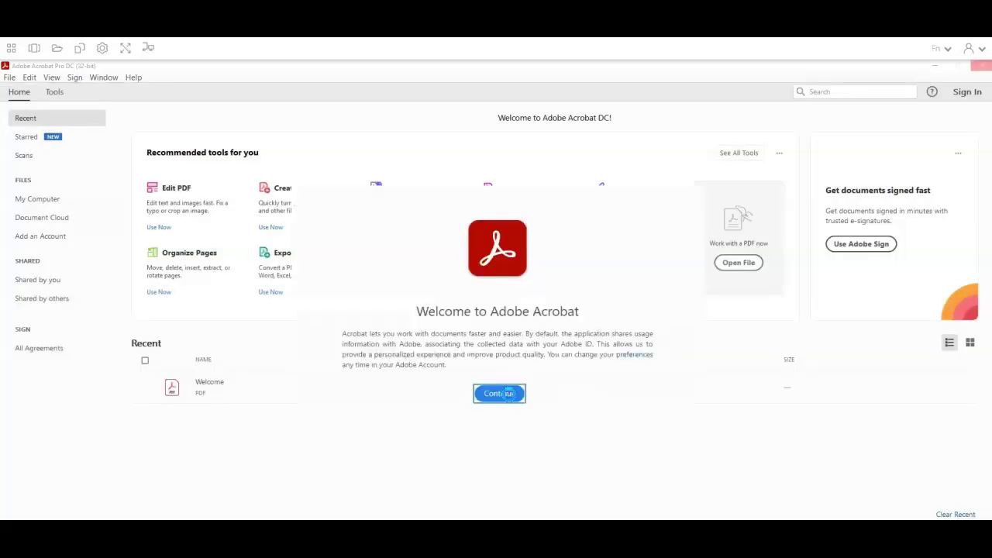
left_click(547, 344)
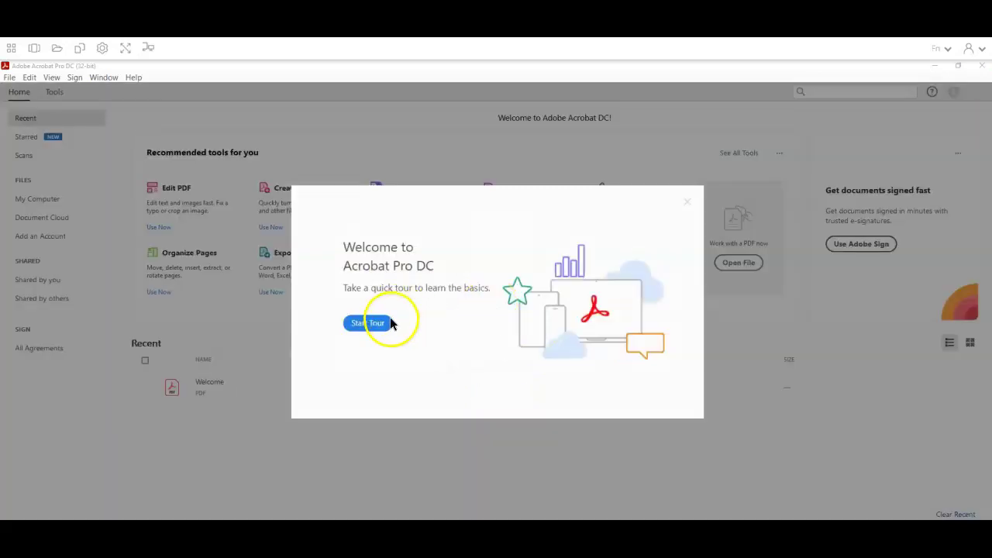
left_click(688, 203)
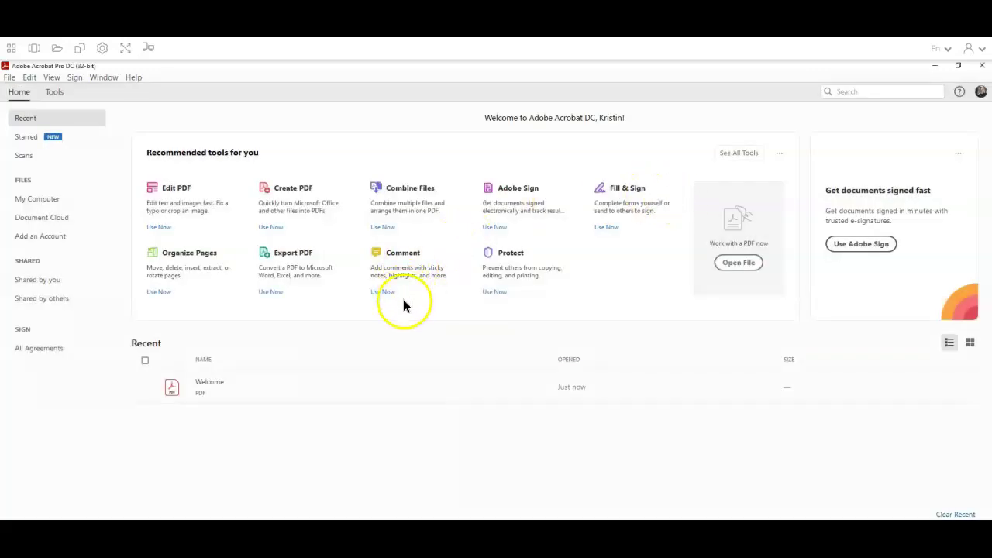
left_click(11, 50)
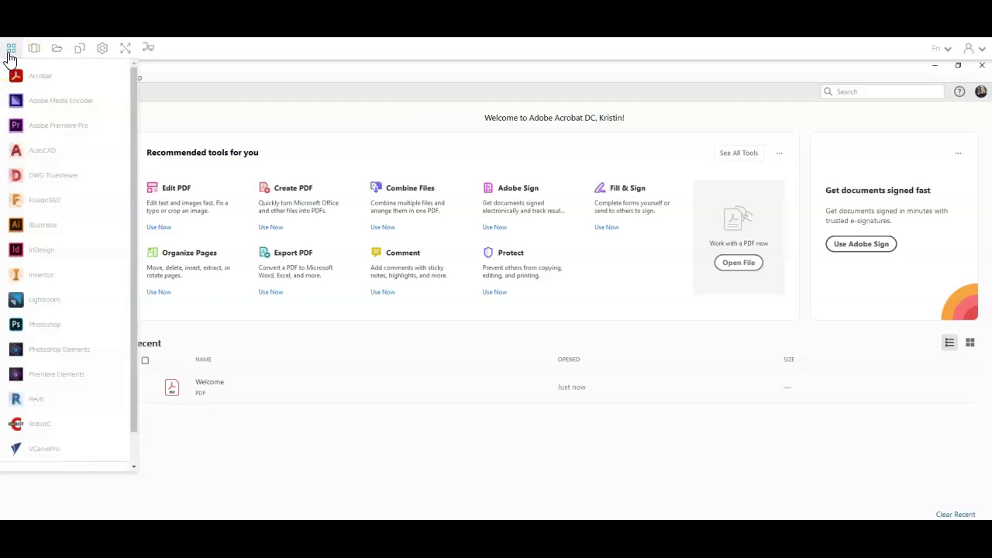
Relaunch Revit 2020 from the app launcher and let it load to Home
left_click(39, 403)
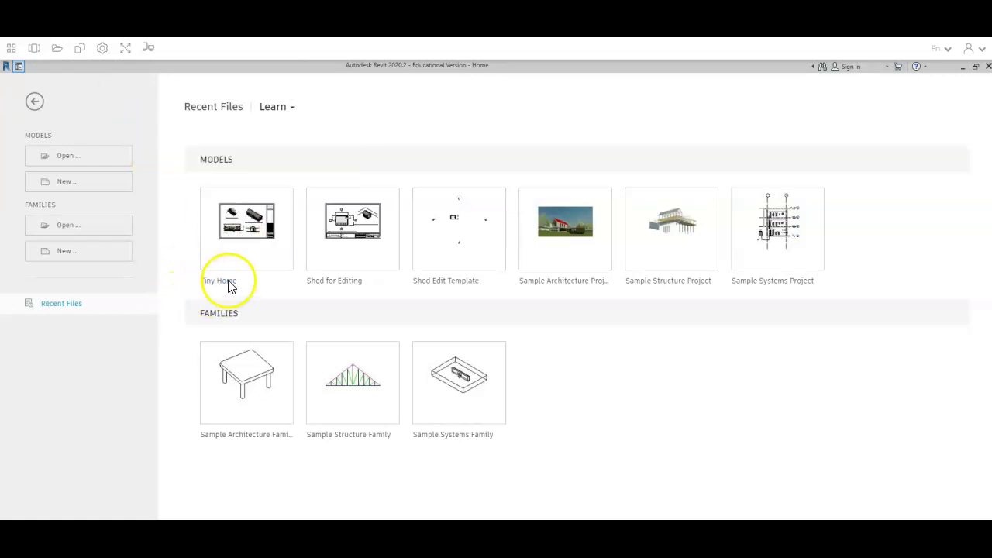
Open the Tiny Home model despite the in-use warning, cancelling the repeated dialog
left_click(235, 239)
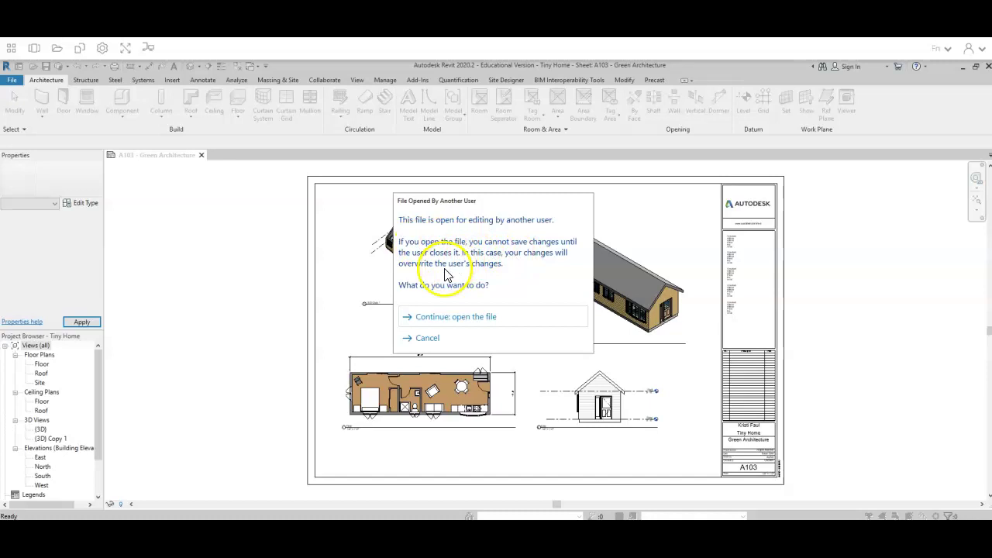
left_click(454, 320)
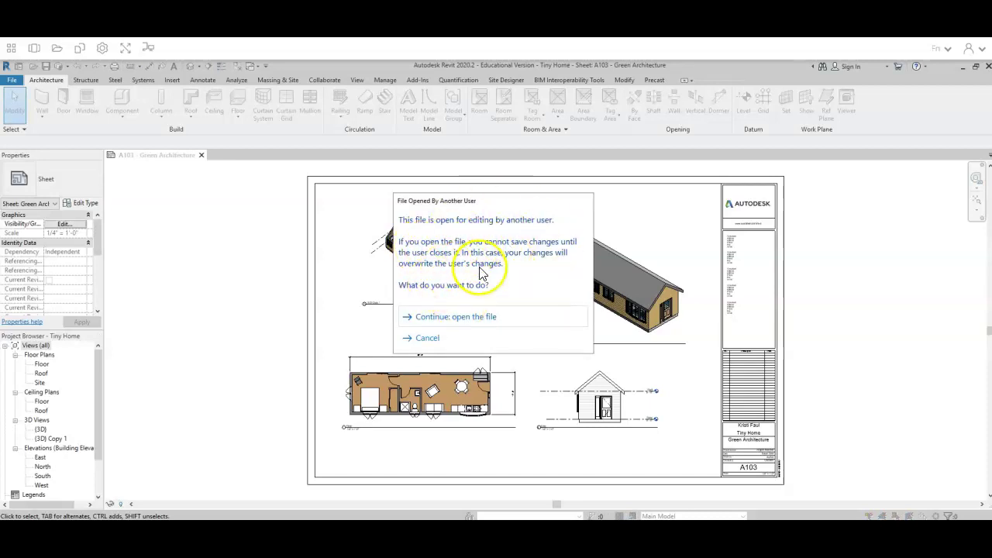
left_click(431, 340)
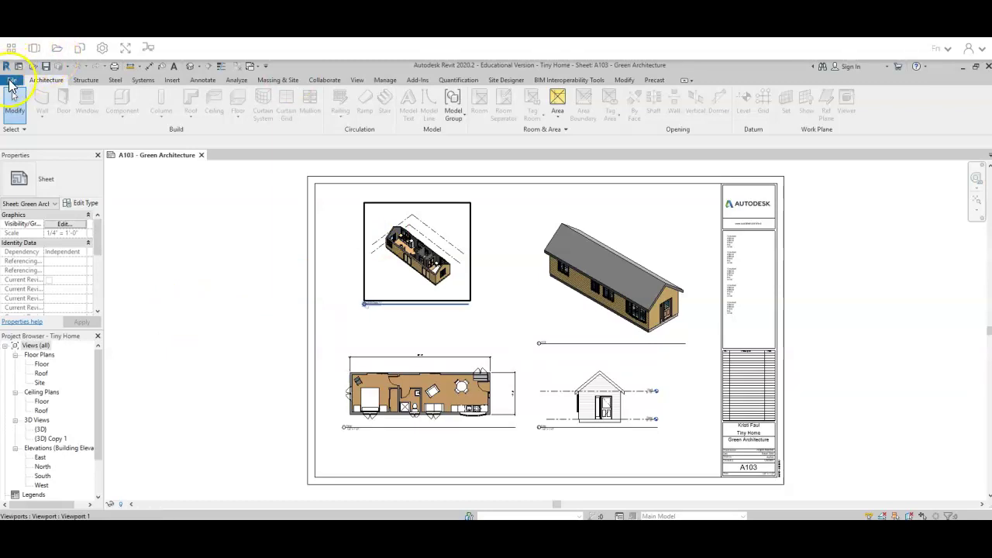
Start printing the current sheet with Adobe PDF as the printer
left_click(11, 82)
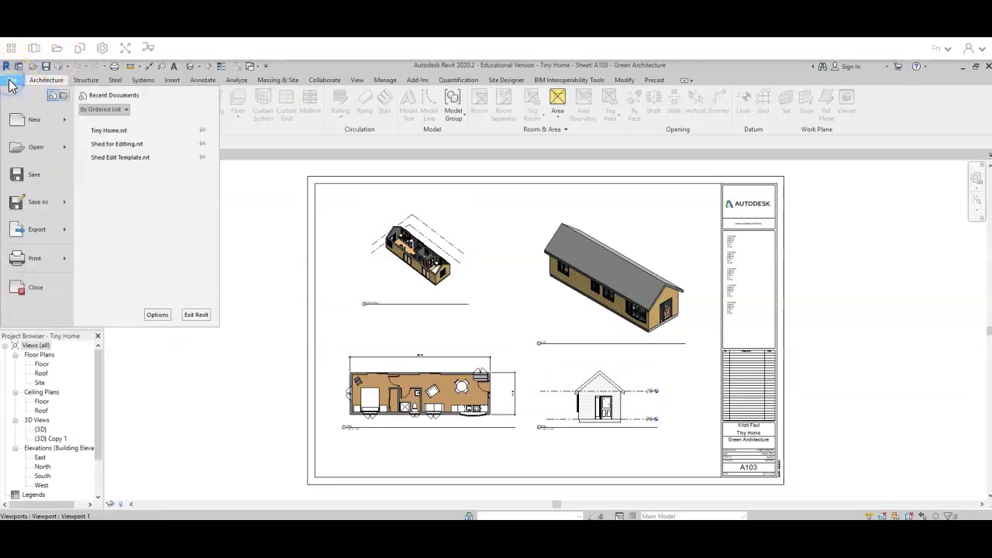
mouse_move(21, 264)
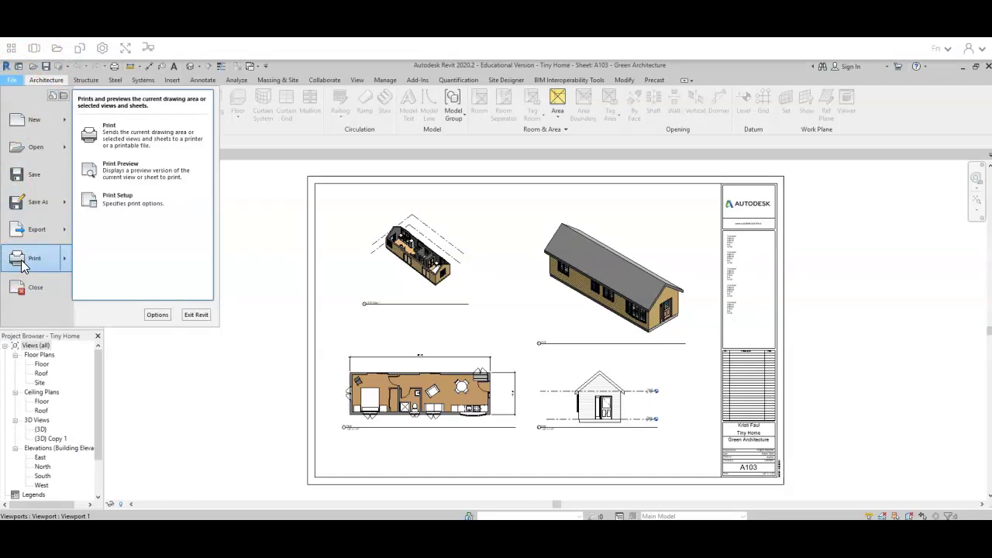
left_click(93, 132)
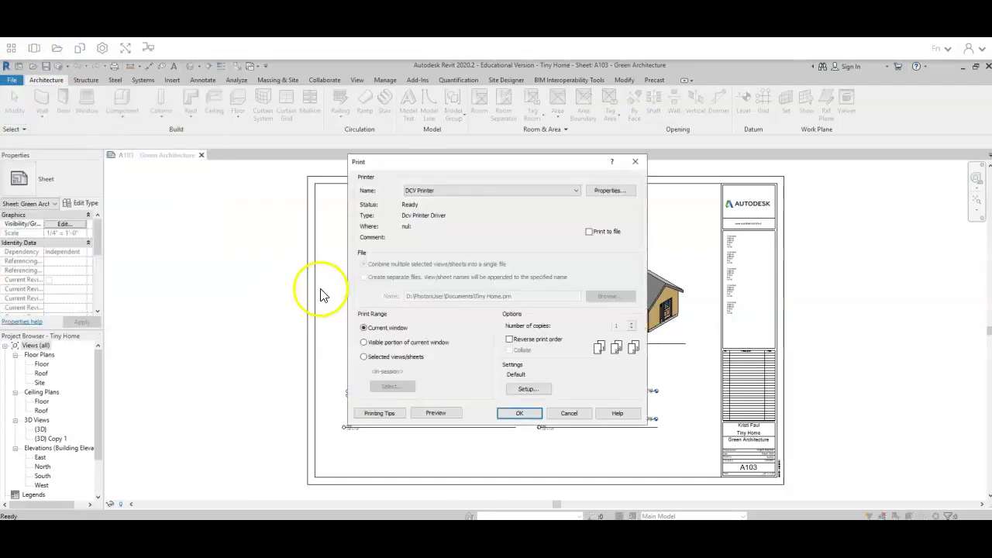
left_click(447, 193)
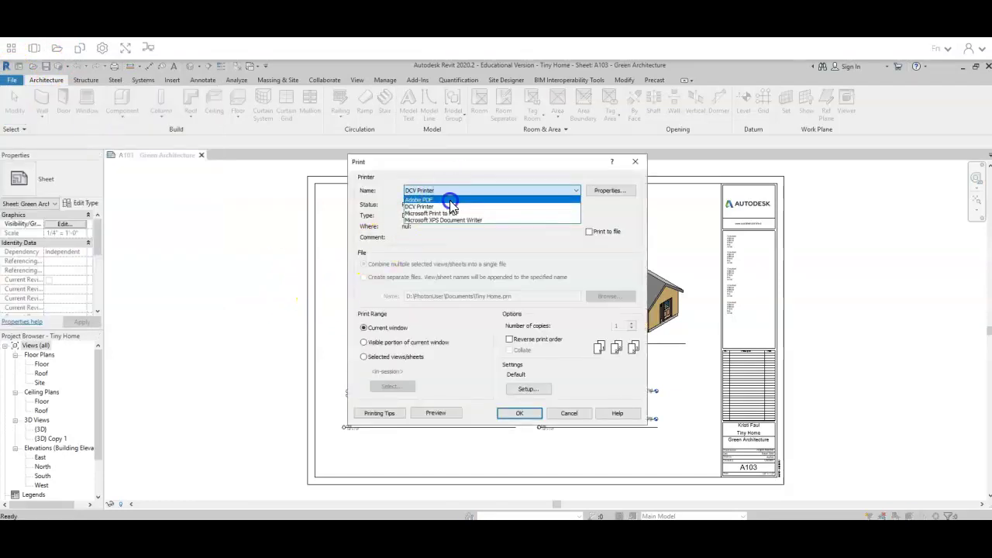
left_click(449, 200)
Set up the page as ARCH D paper, 100% zoom, centred placement
left_click(529, 388)
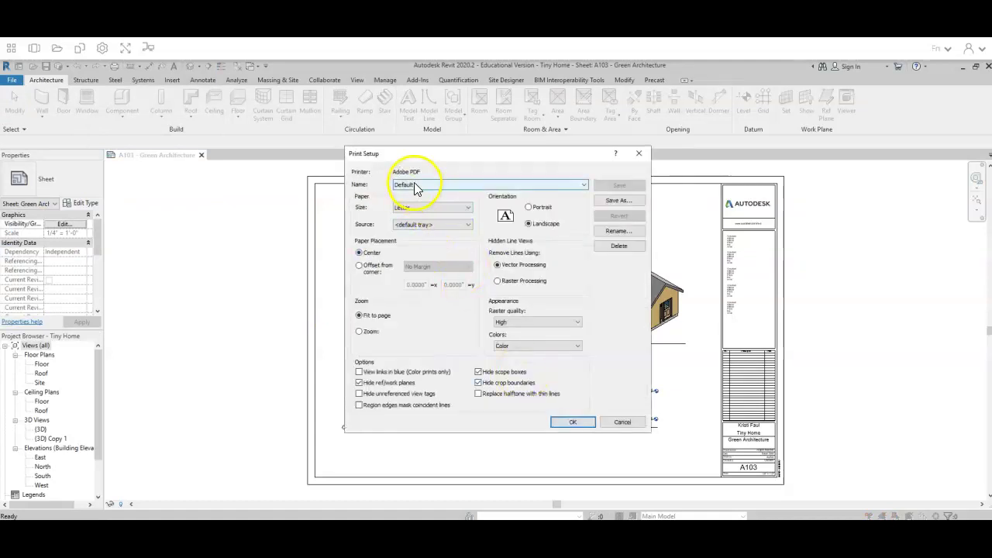
left_click(416, 211)
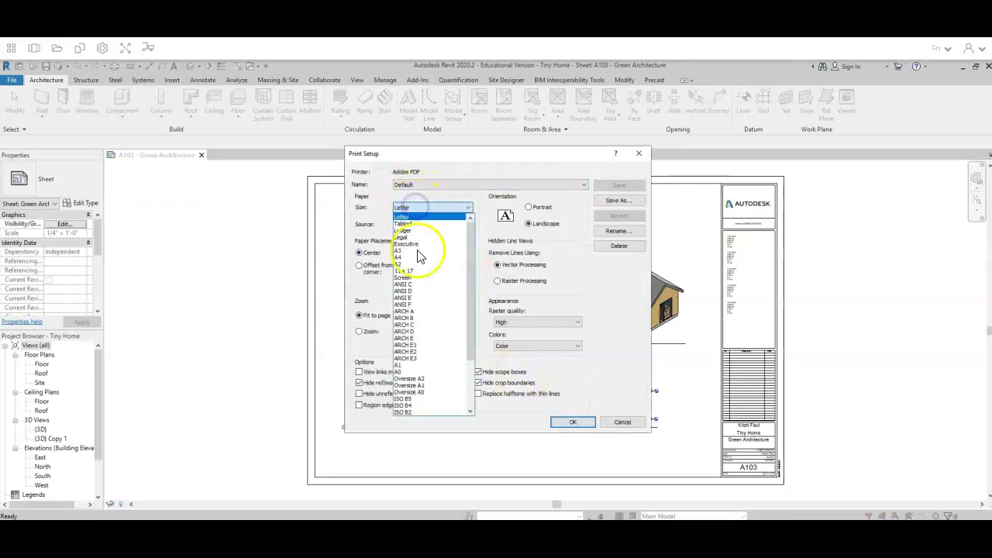
left_click(416, 333)
left_click(363, 330)
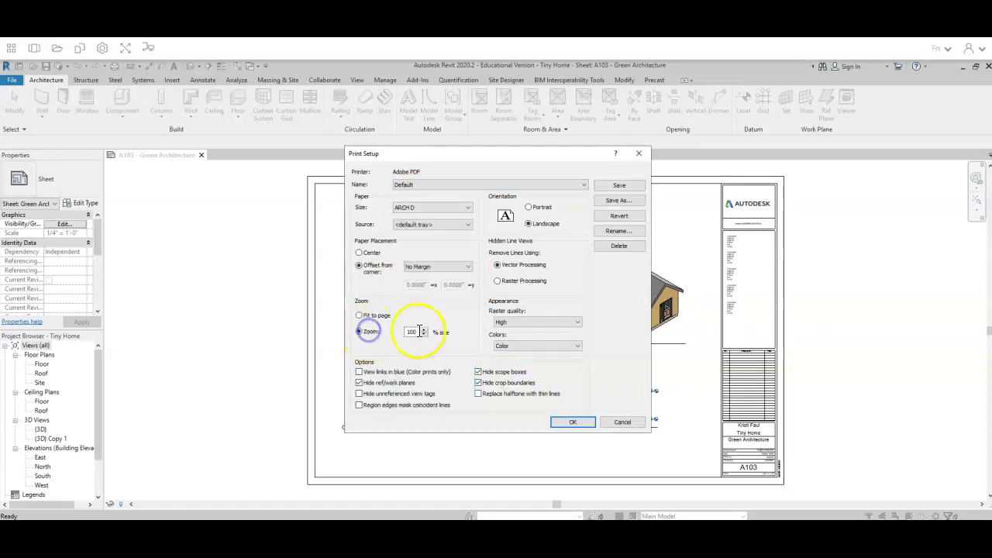
left_click(359, 253)
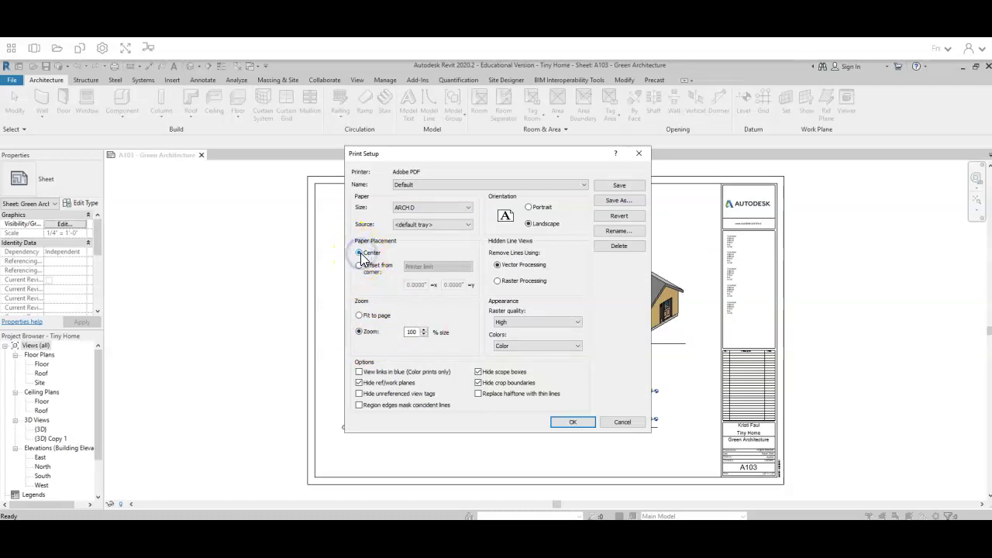
left_click(571, 421)
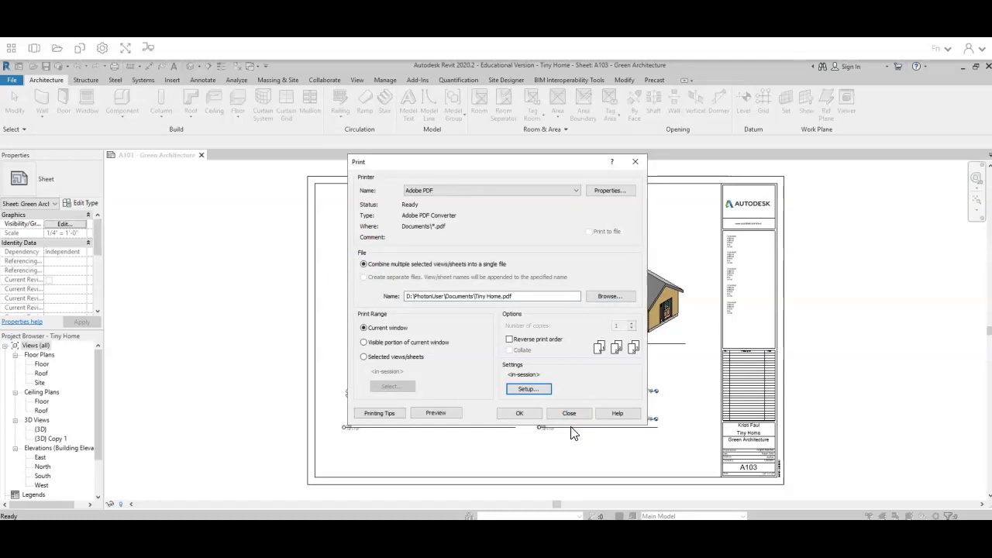
Send the sheet to PDF and choose Google Drive > My Drive > 4th Quarter > AWS as the location
left_click(517, 413)
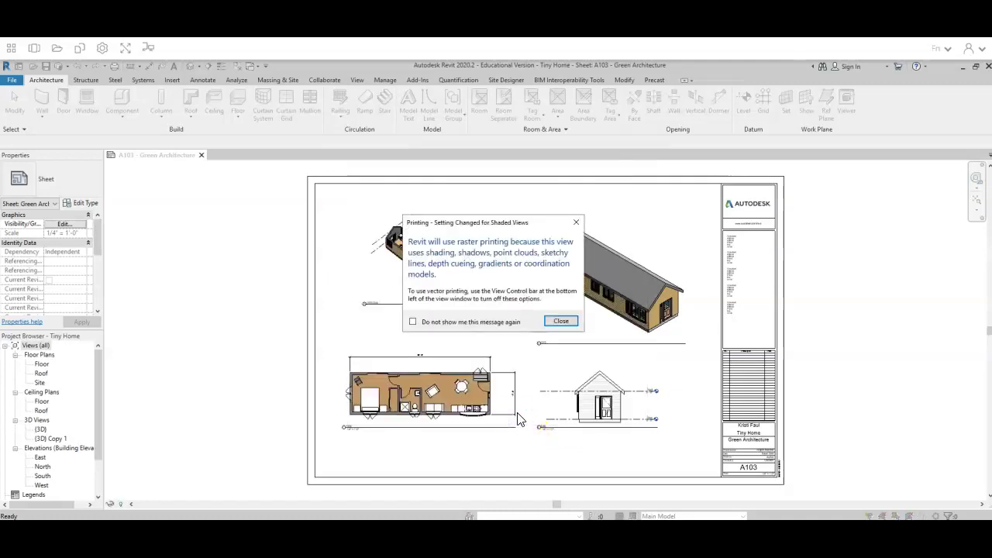
left_click(559, 321)
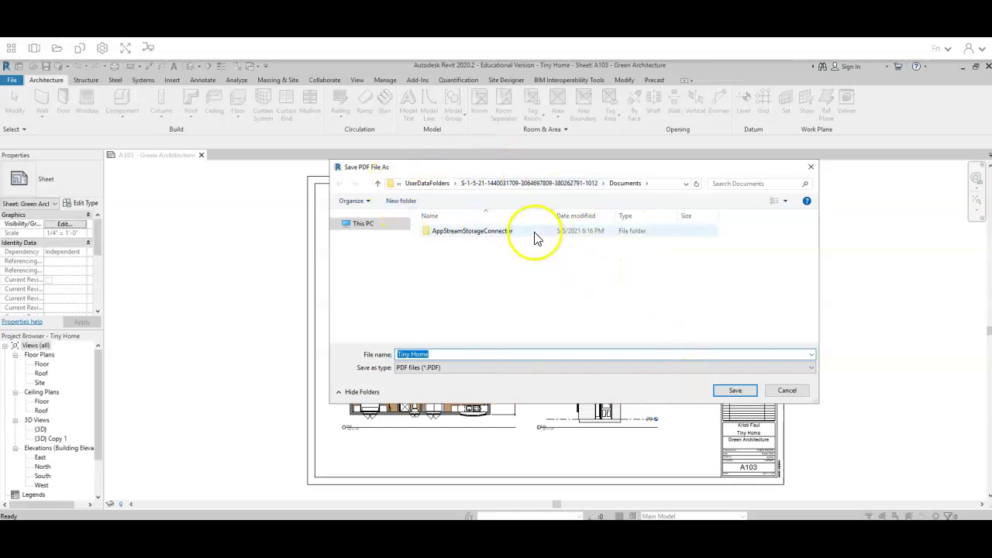
left_click(359, 227)
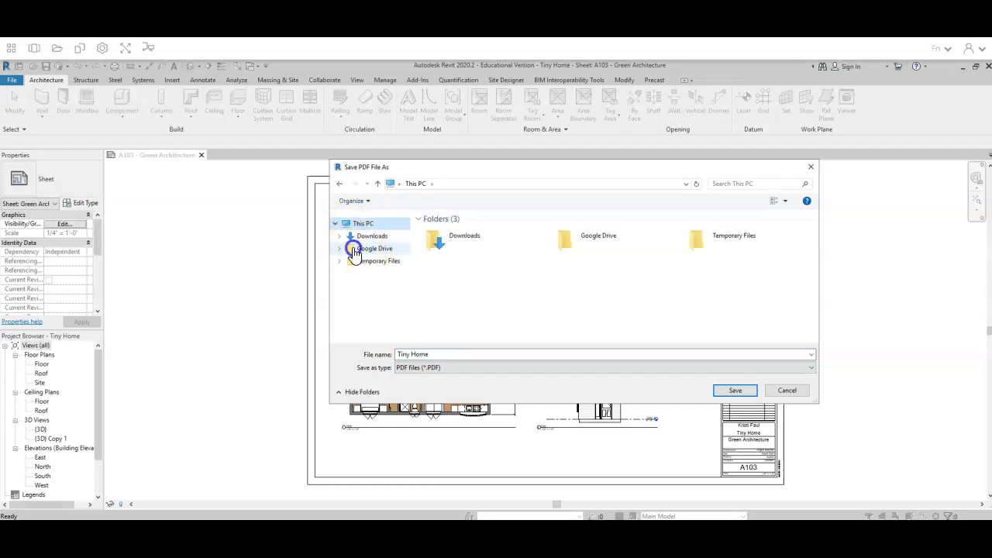
left_click(355, 251)
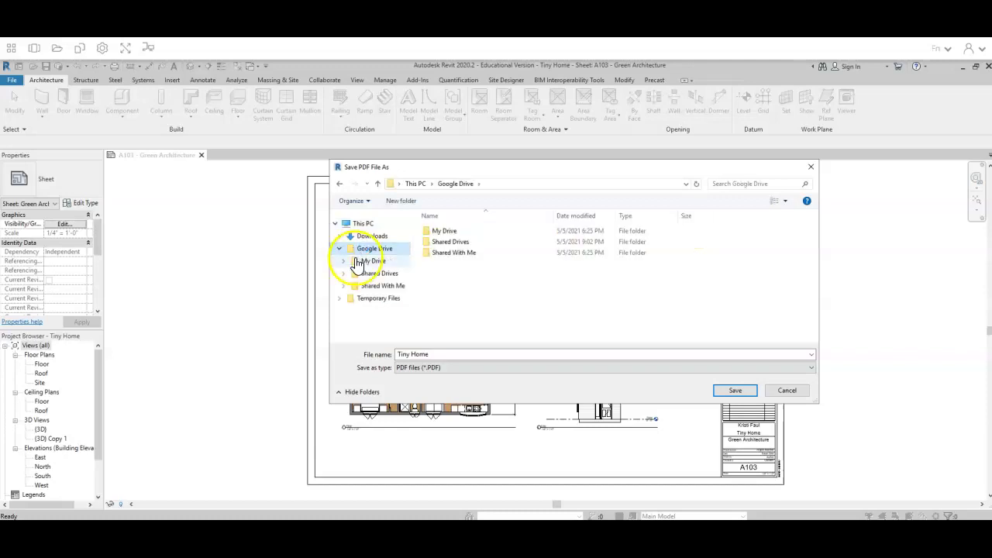
left_click(371, 261)
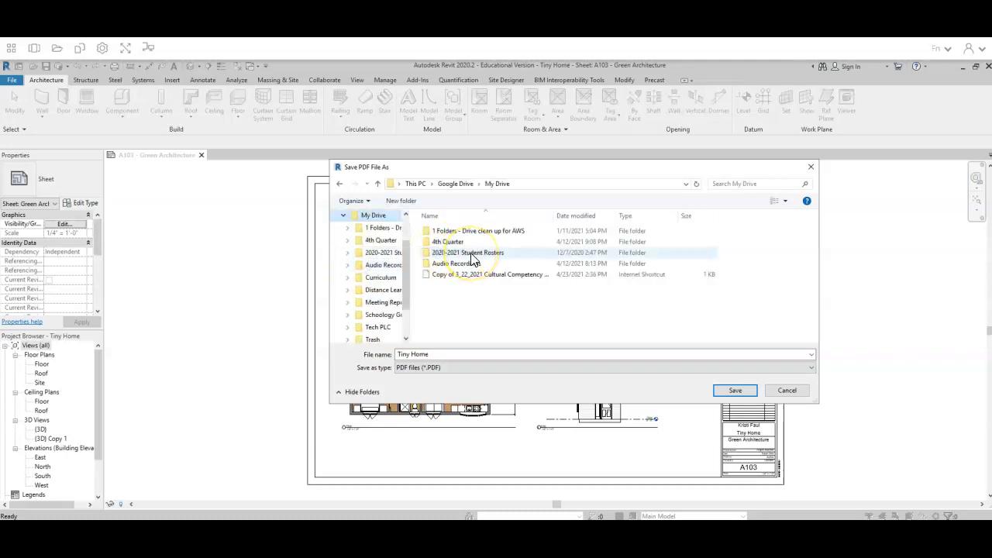
left_click(428, 244)
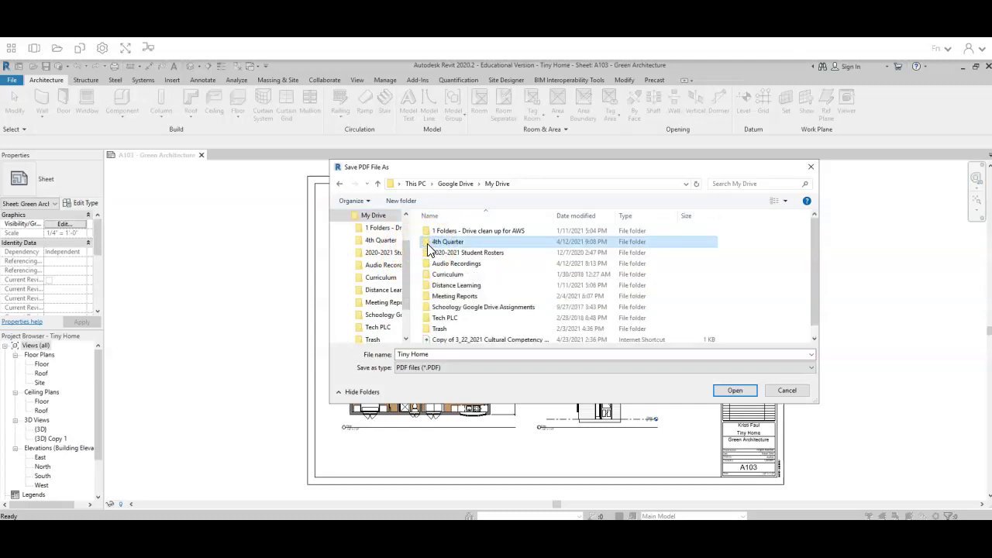
left_click(426, 244)
double_click(425, 242)
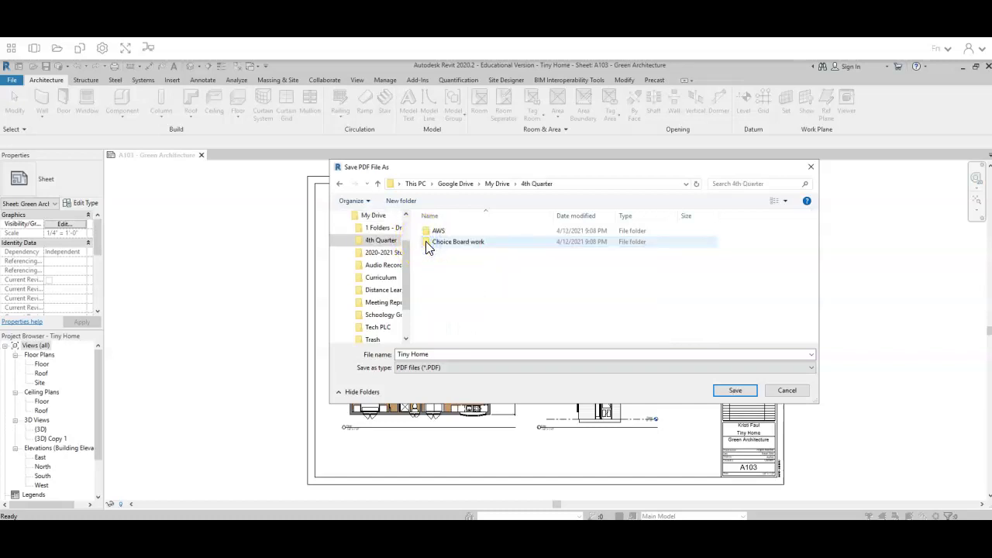
double_click(428, 236)
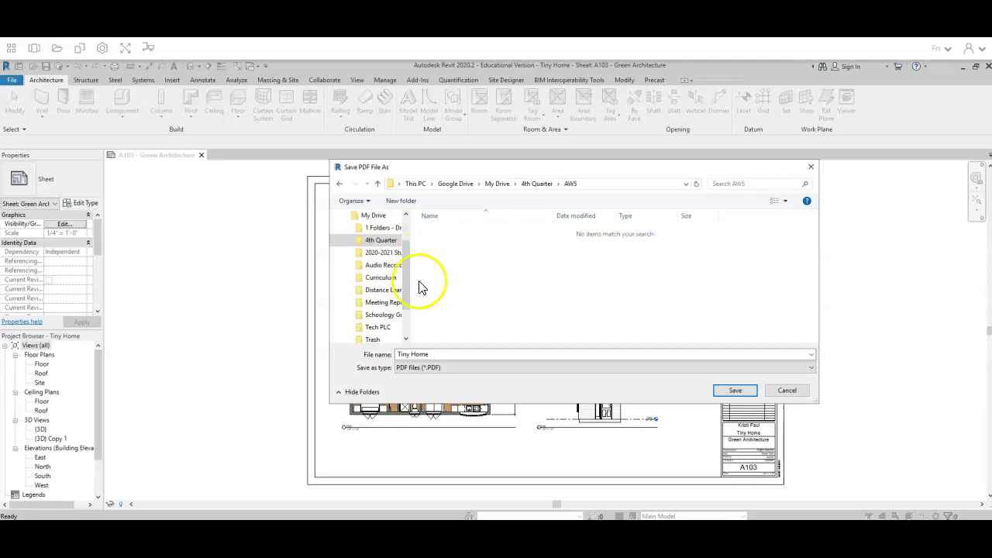
Append the student's name to the Tiny Home file name and save the PDF
left_click(376, 358)
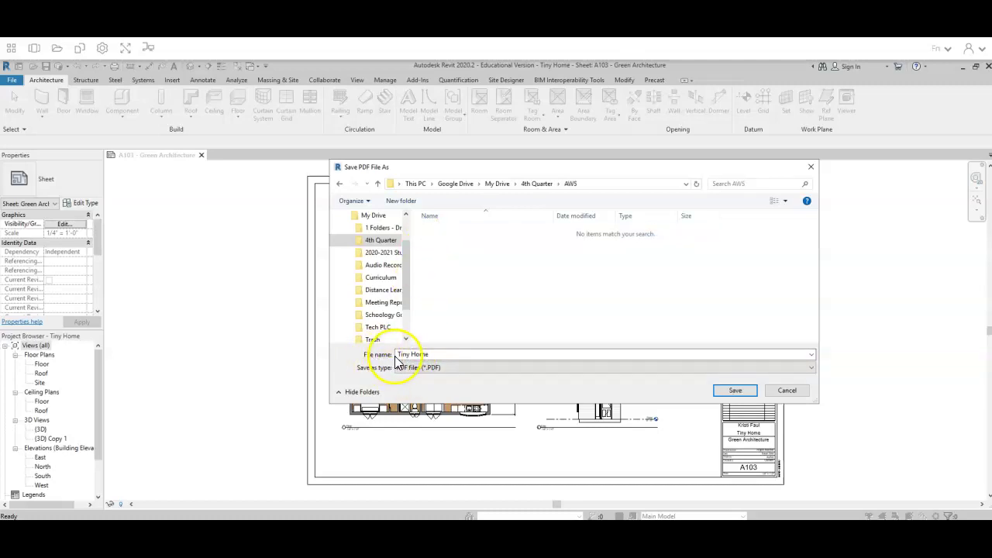
left_click(428, 354)
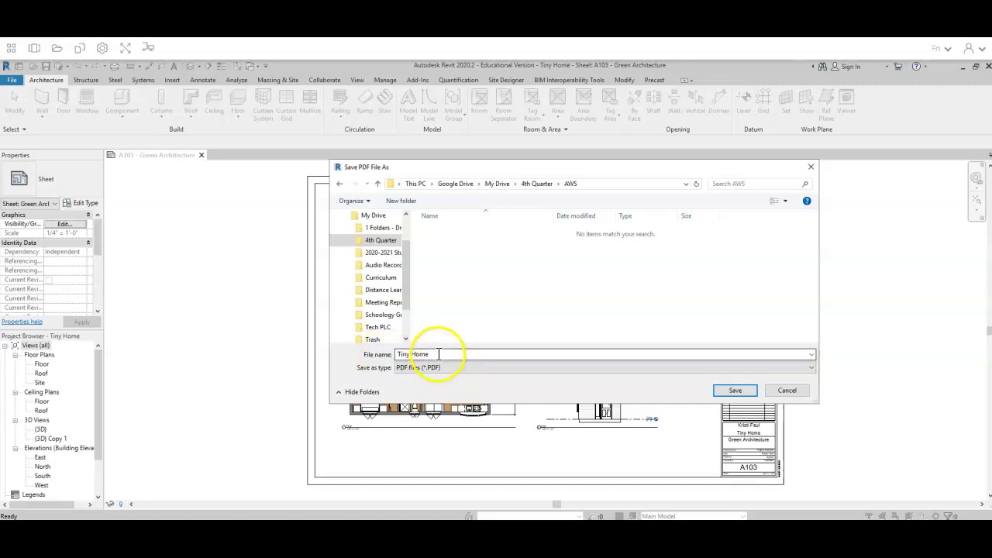
left_click(439, 353)
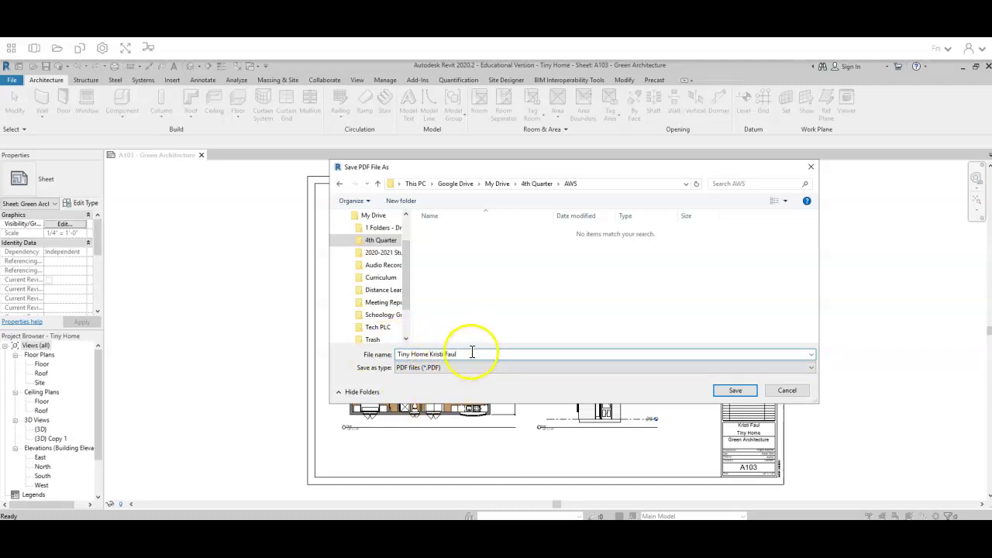
left_click(732, 391)
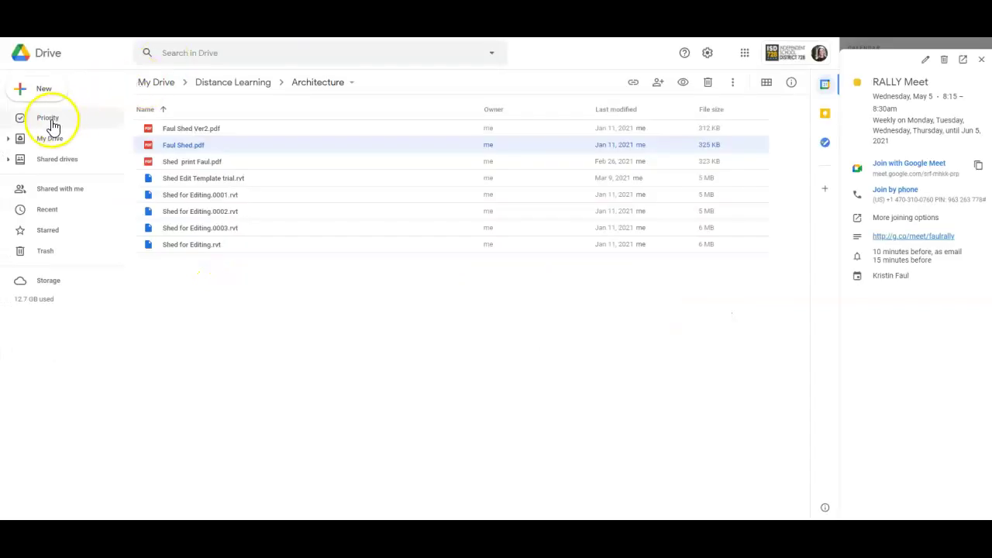
Browse Google Drive from My Drive into 4th Quarter, then into the AWS folder
left_click(48, 141)
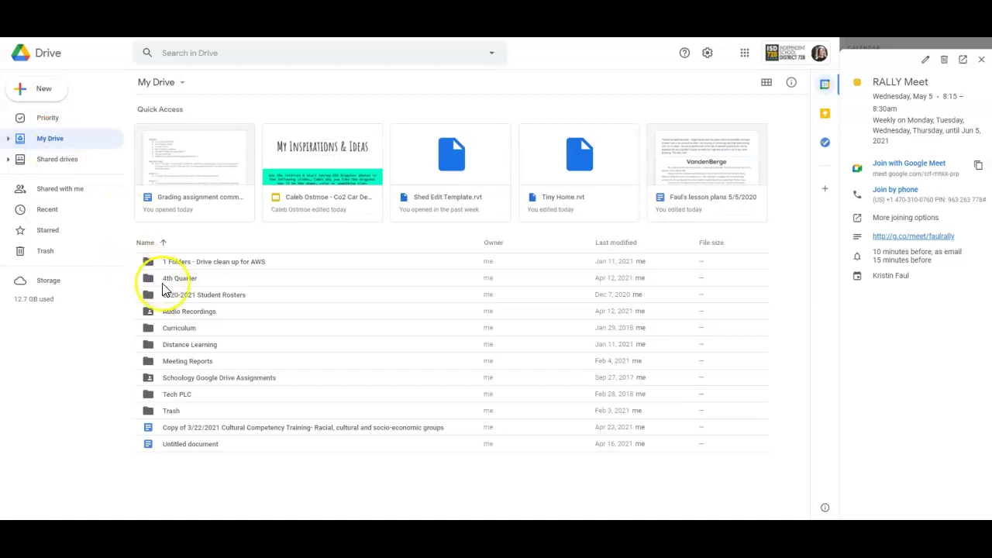
double_click(179, 278)
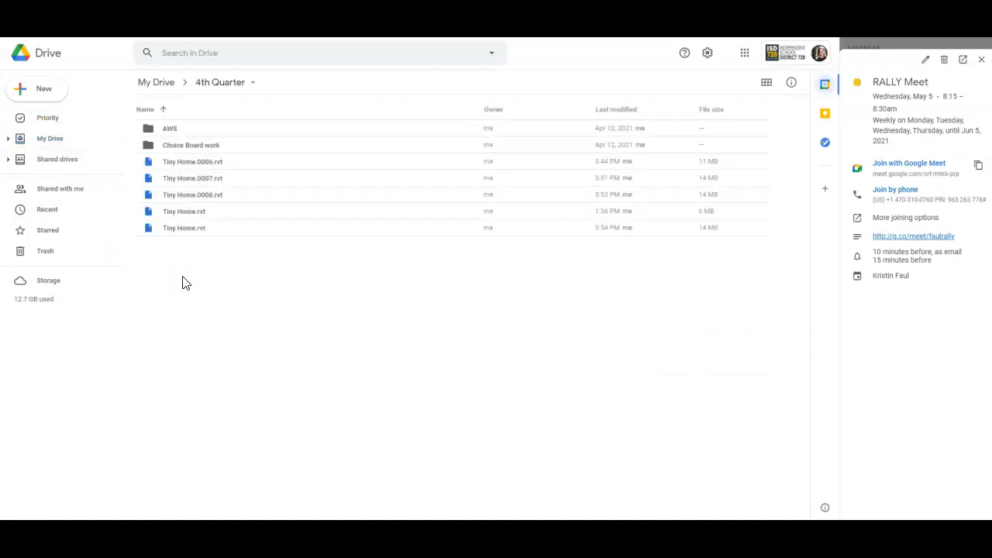
left_click(177, 135)
double_click(177, 134)
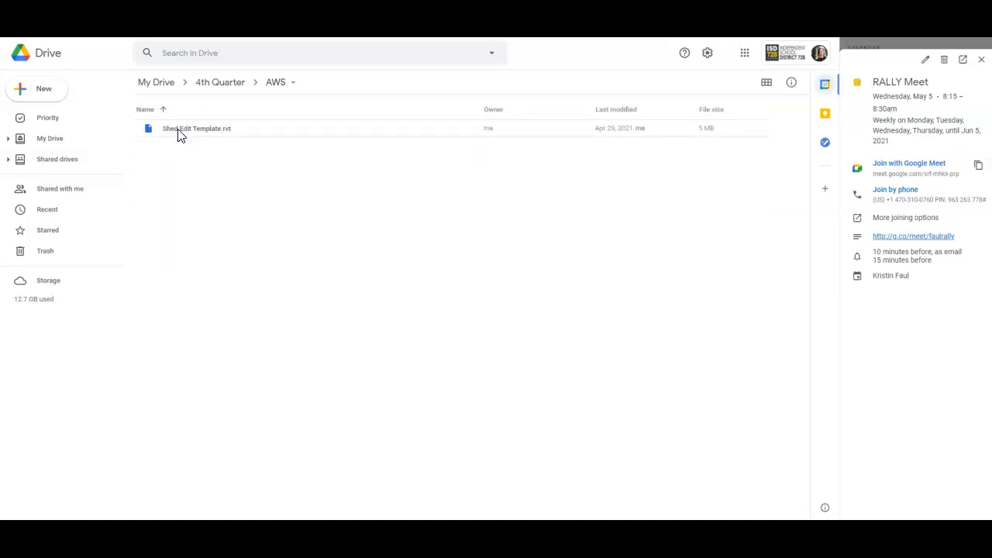
left_click(179, 135)
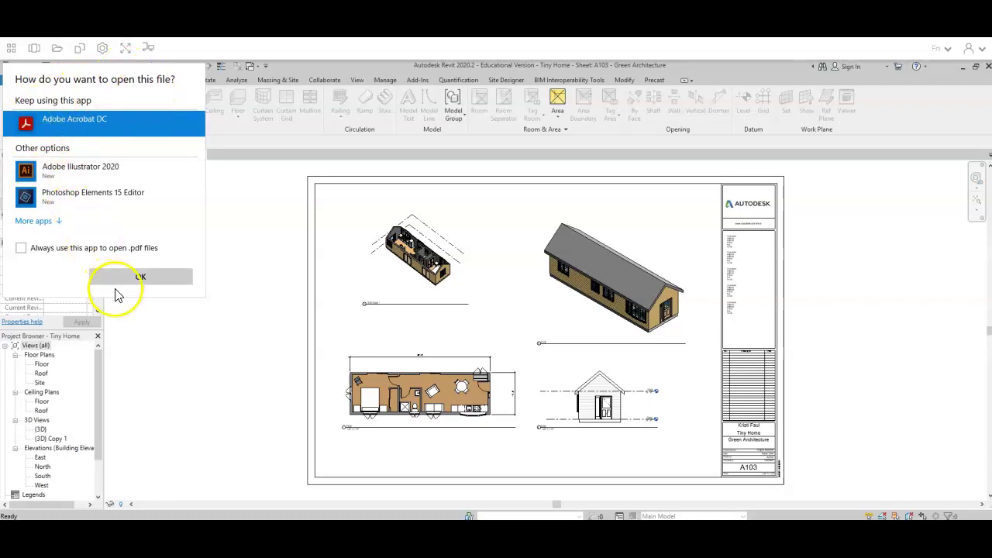
Open the new Tiny Home PDF with Adobe Acrobat DC
left_click(124, 283)
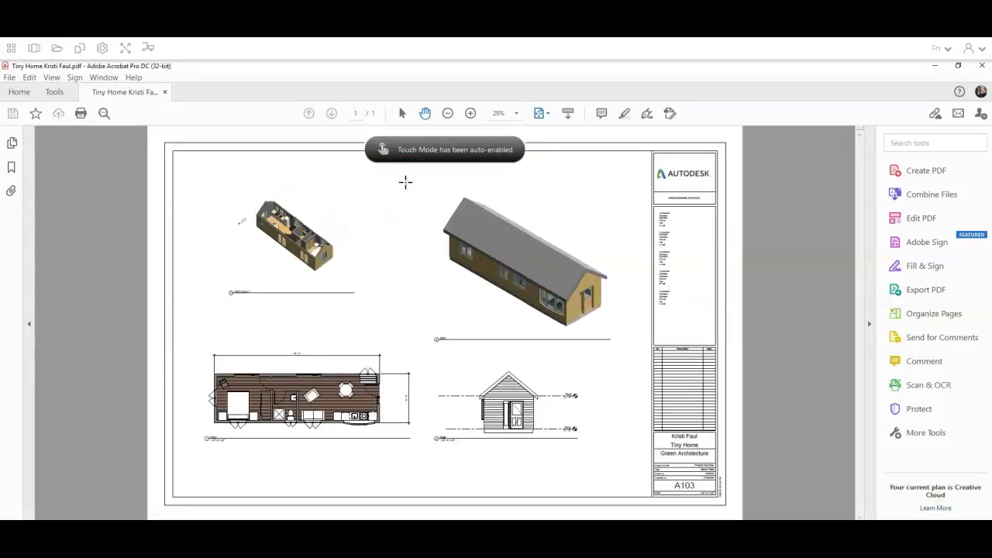
left_click(187, 293)
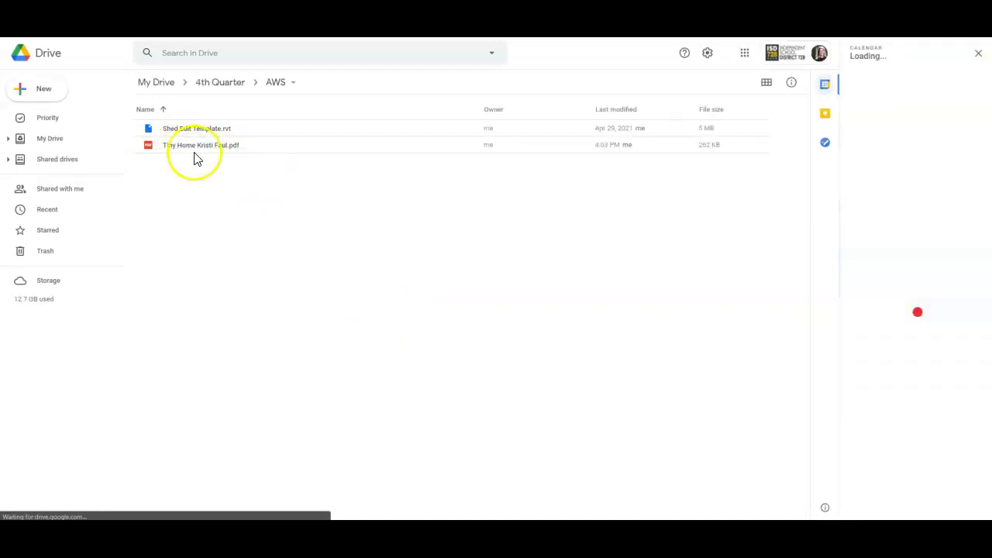
Preview the Tiny Home PDF in AWS, step to the previous file and back, then close the preview
left_click(195, 155)
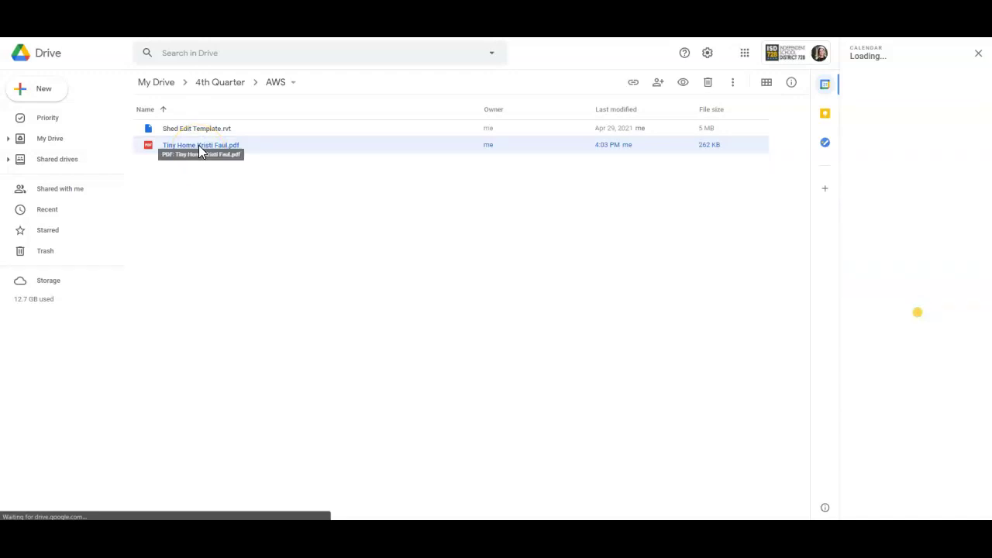
double_click(199, 148)
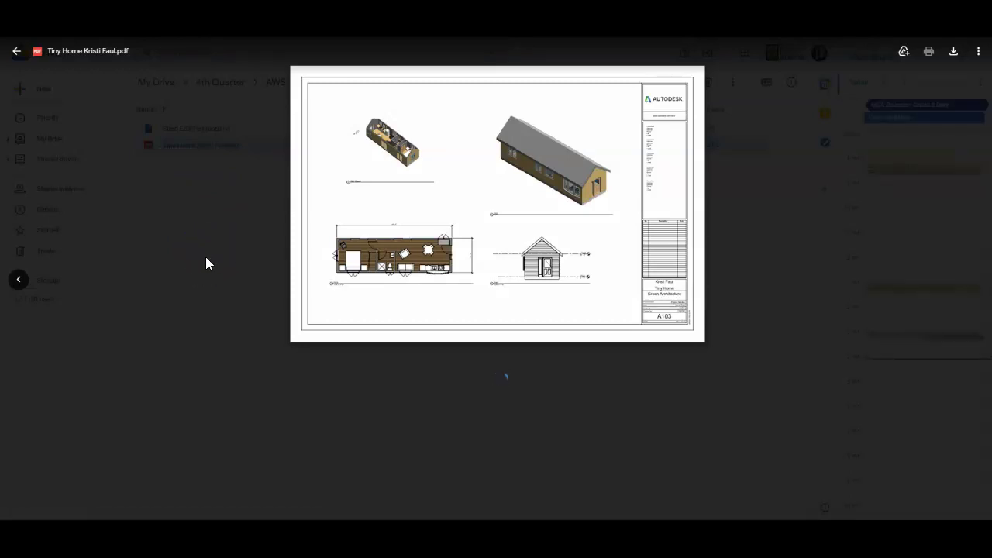
left_click(8, 284)
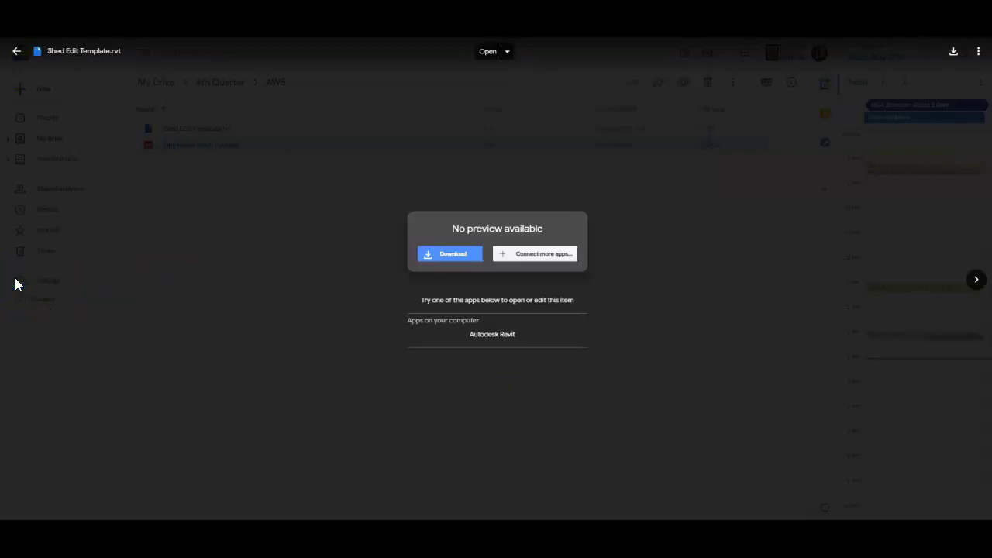
left_click(978, 281)
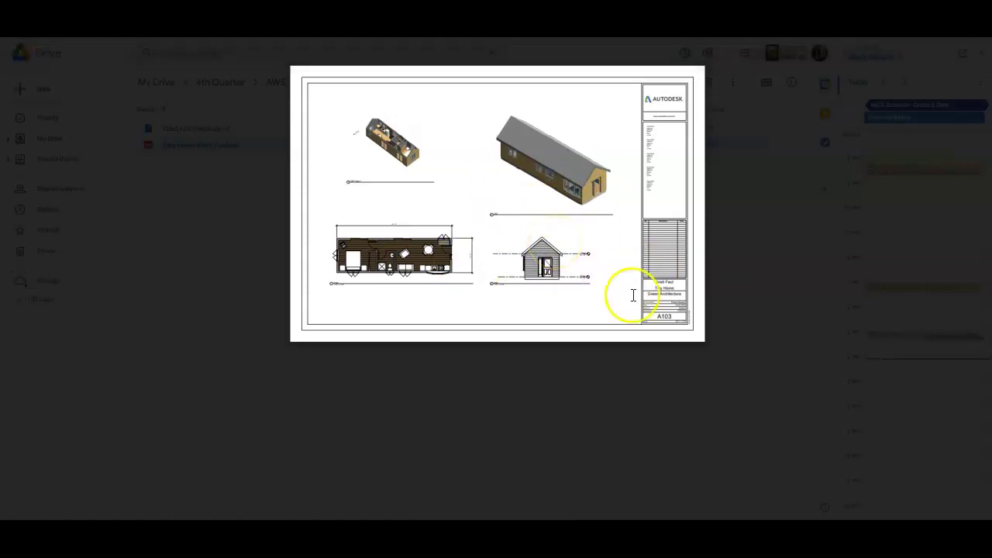
left_click(763, 312)
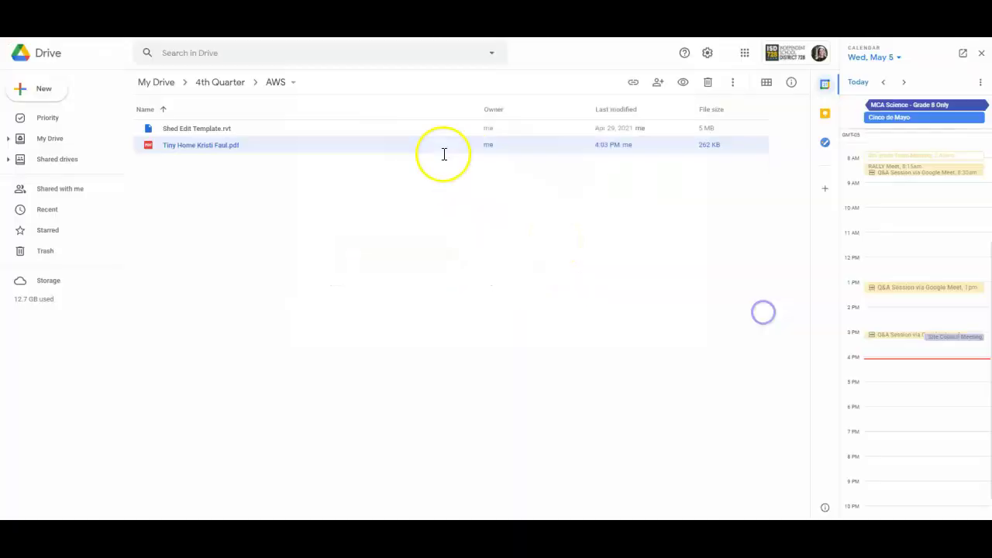
Return to the 4th Quarter folder and toggle its files to grid view and back to list view
left_click(217, 83)
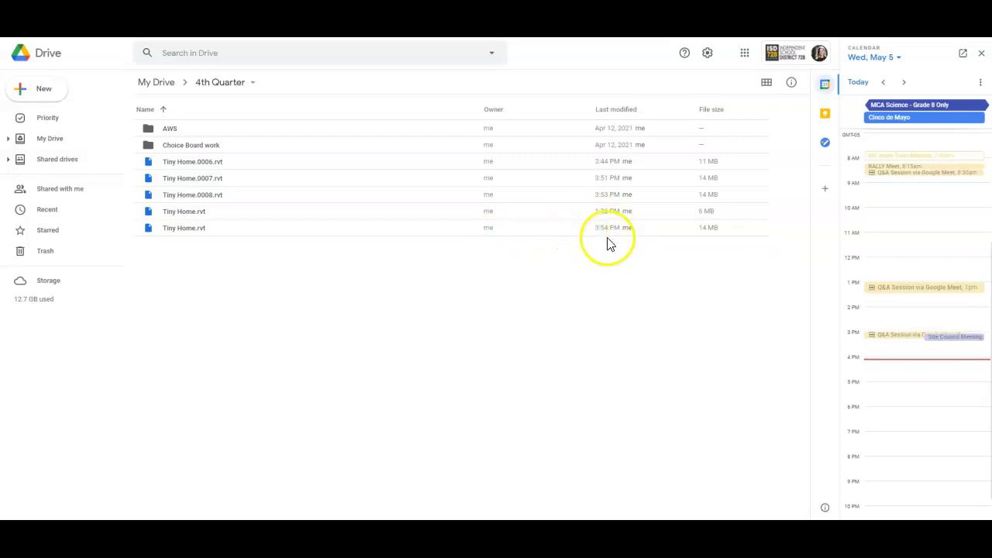
left_click(766, 83)
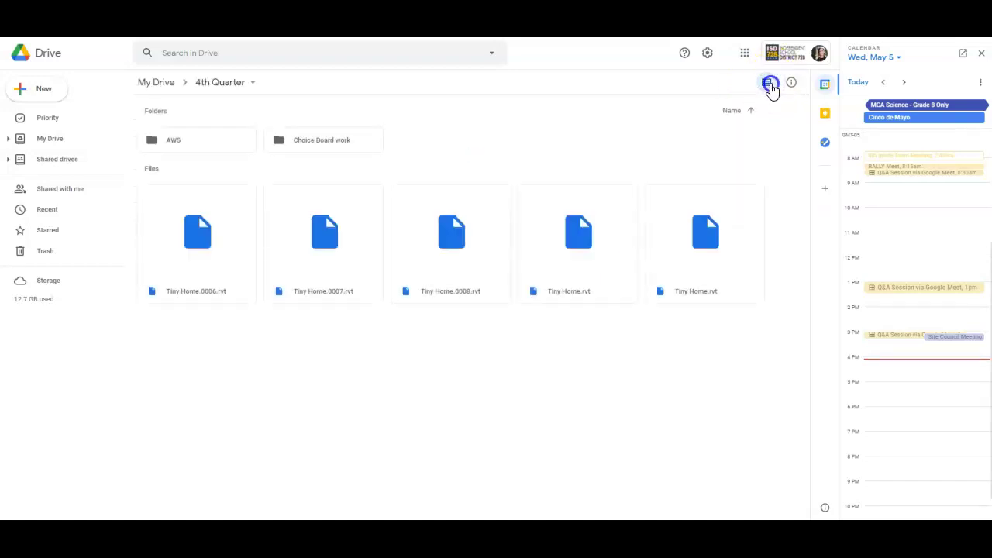
left_click(770, 83)
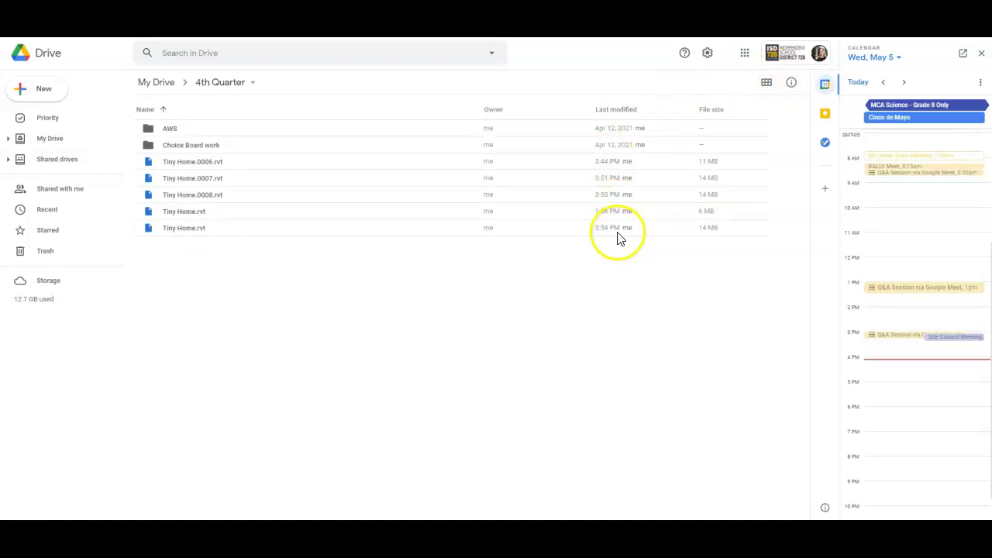